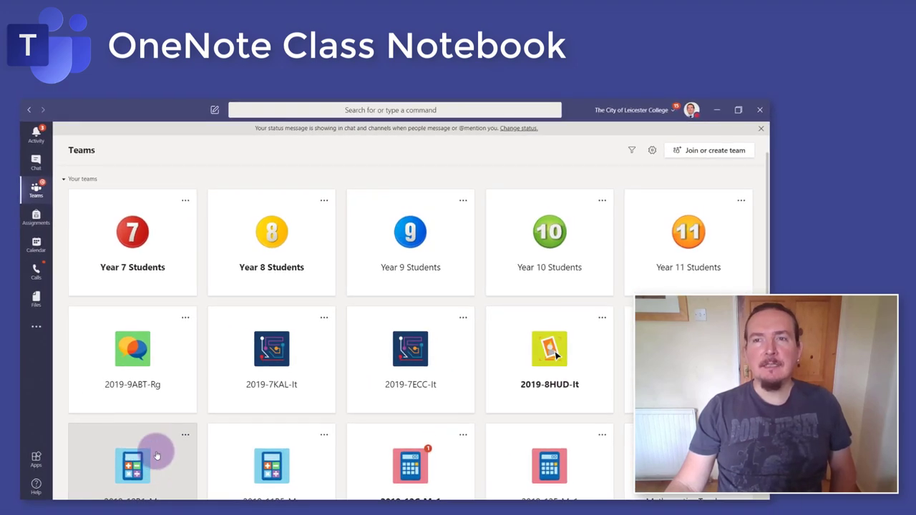
# Open the 2019-10B1-Ma team in Teams and show its Class Notebook tab
pyautogui.click(157, 456)
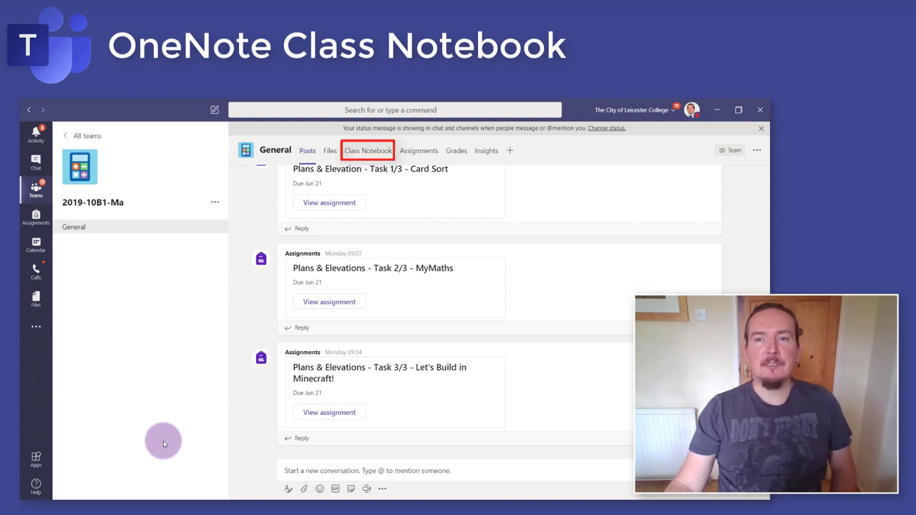
pyautogui.click(368, 150)
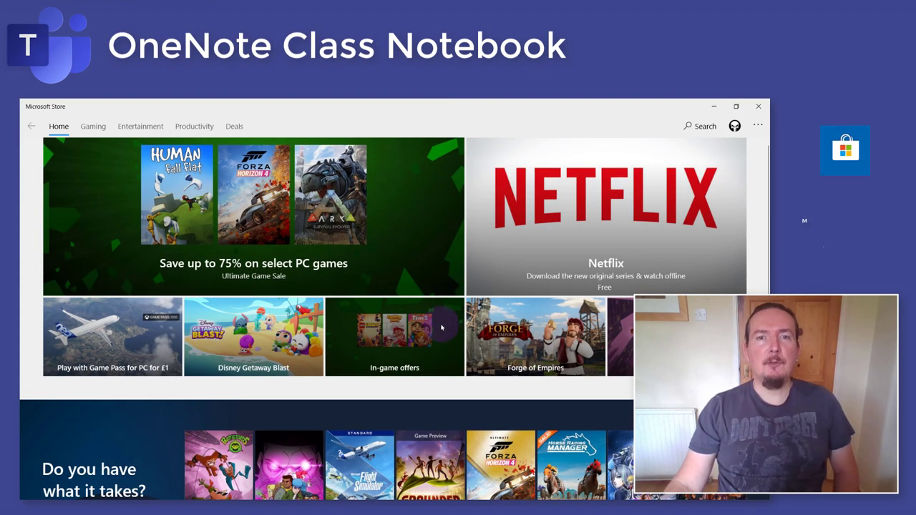
# Search the Store for 'onenote' and open the OneNote for Windows 10 app page
pyautogui.click(697, 126)
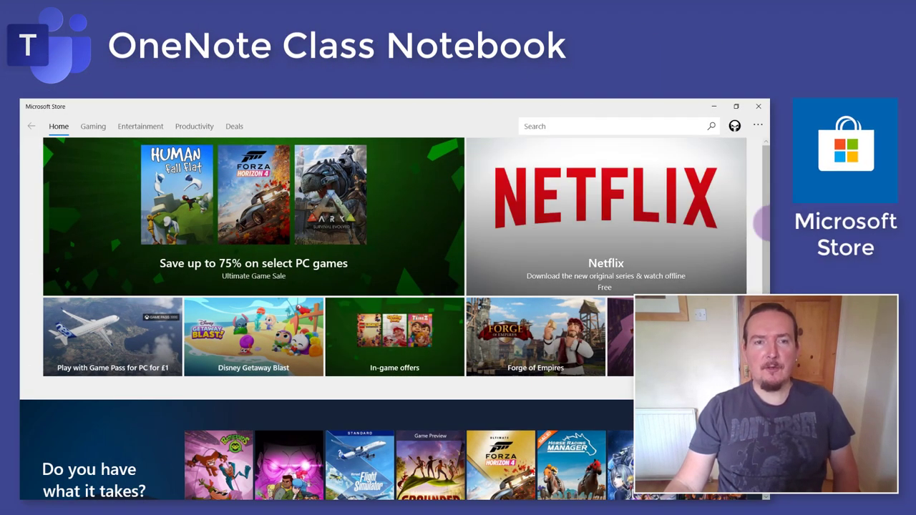
pyautogui.write('oneno')
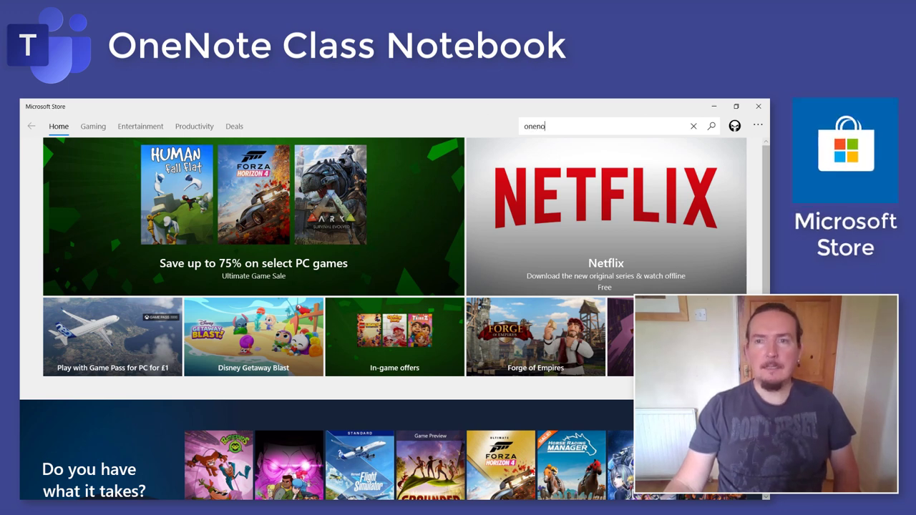
pyautogui.write('te')
pyautogui.press('Return')
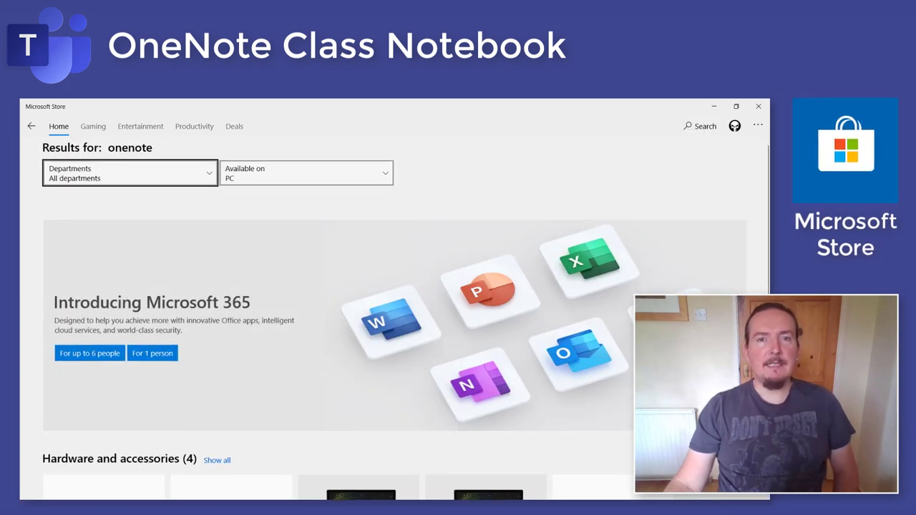
pyautogui.scroll(-3, 349, 358)
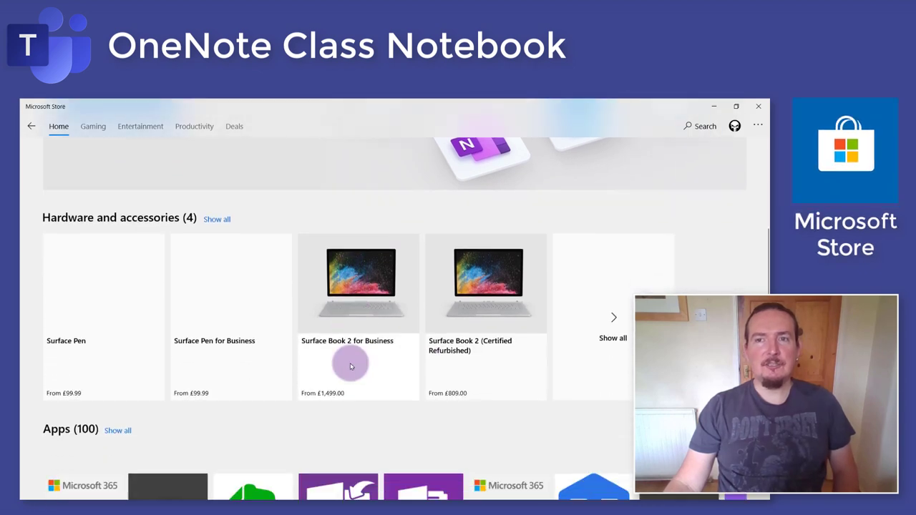
pyautogui.scroll(-3, 350, 366)
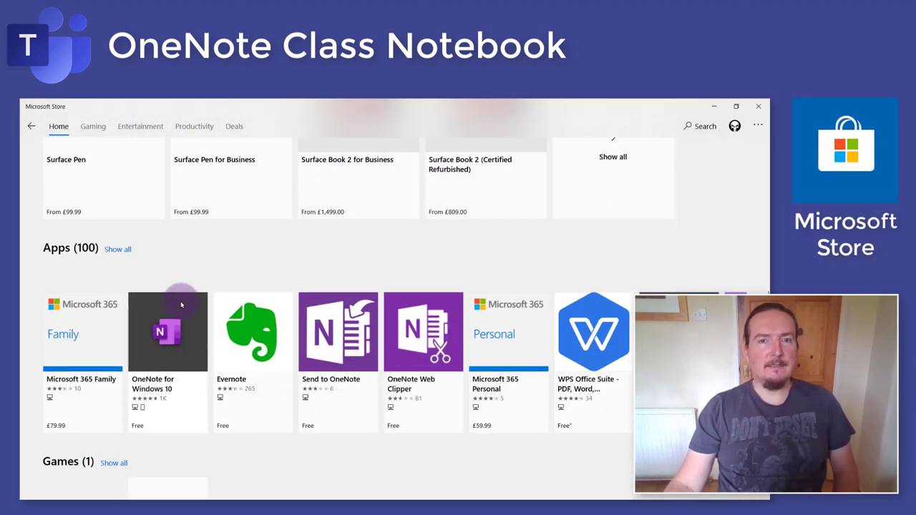
pyautogui.click(160, 341)
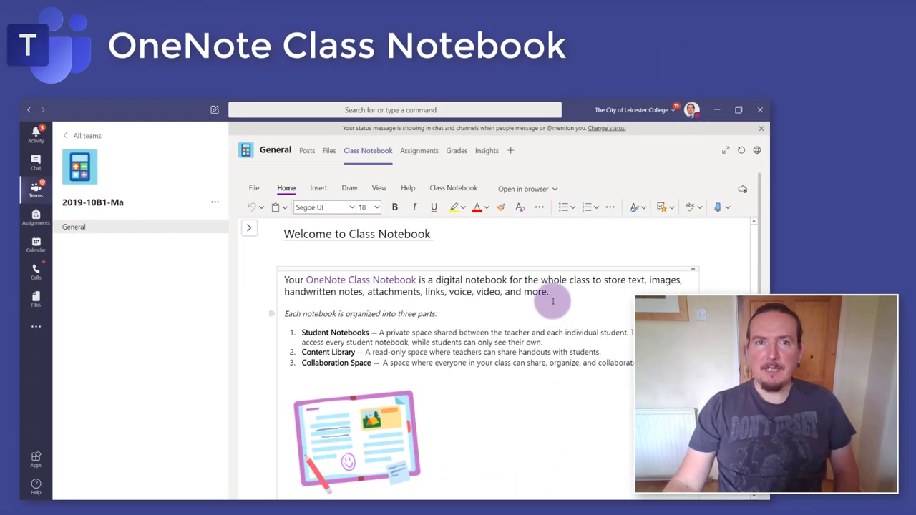
# Switch the Class Notebook from 'Open in browser' to 'Open in app' to launch OneNote
pyautogui.click(537, 189)
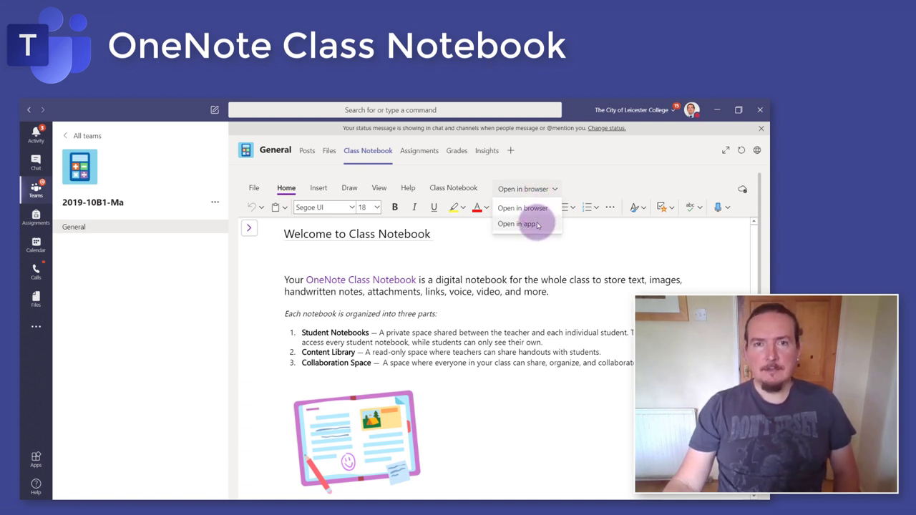
pyautogui.click(536, 224)
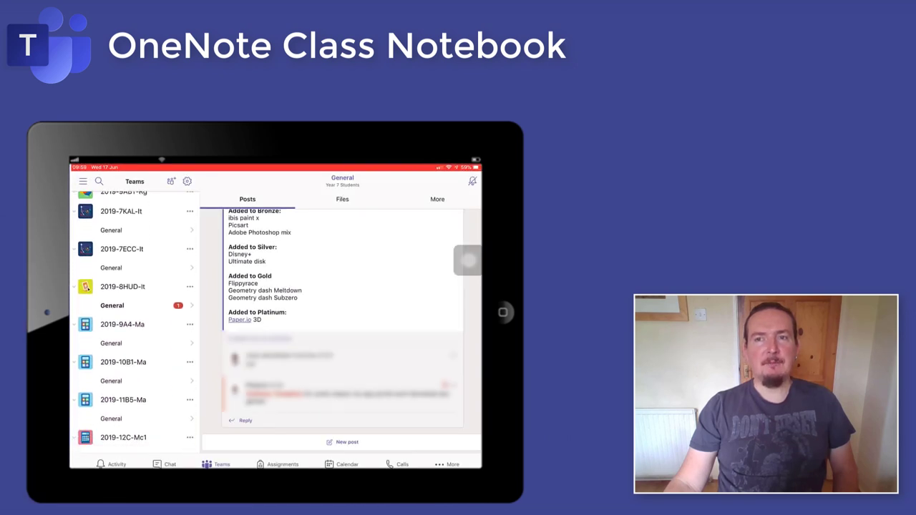
# On the iPad, go to 2019-10B1-Ma's General channel and open Class Notebook under More
pyautogui.click(111, 380)
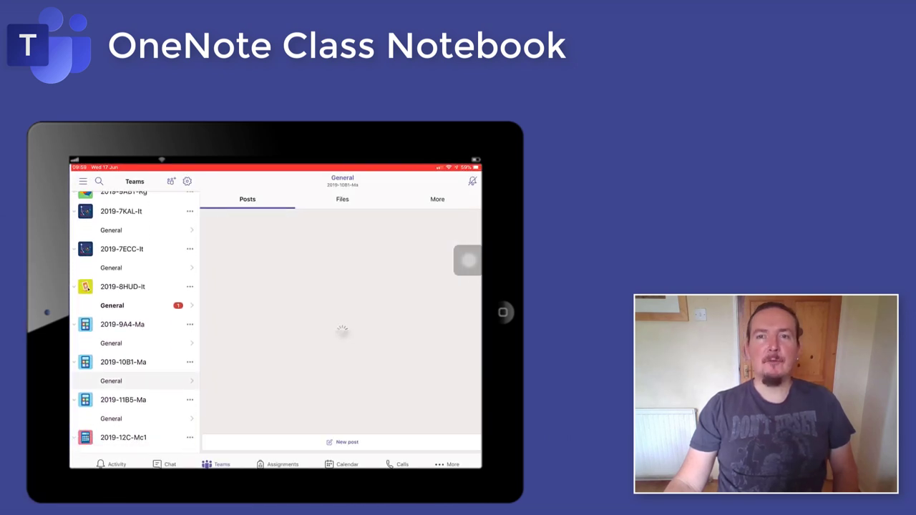
pyautogui.click(437, 199)
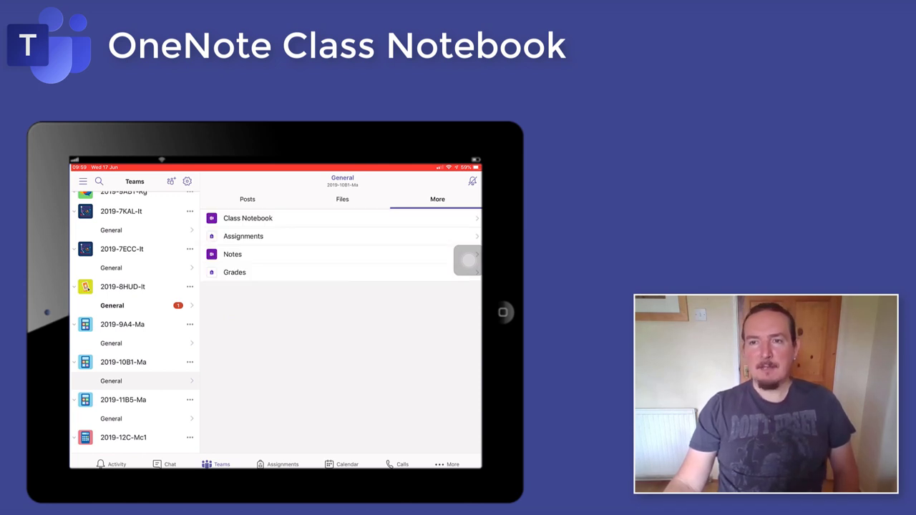
pyautogui.click(247, 218)
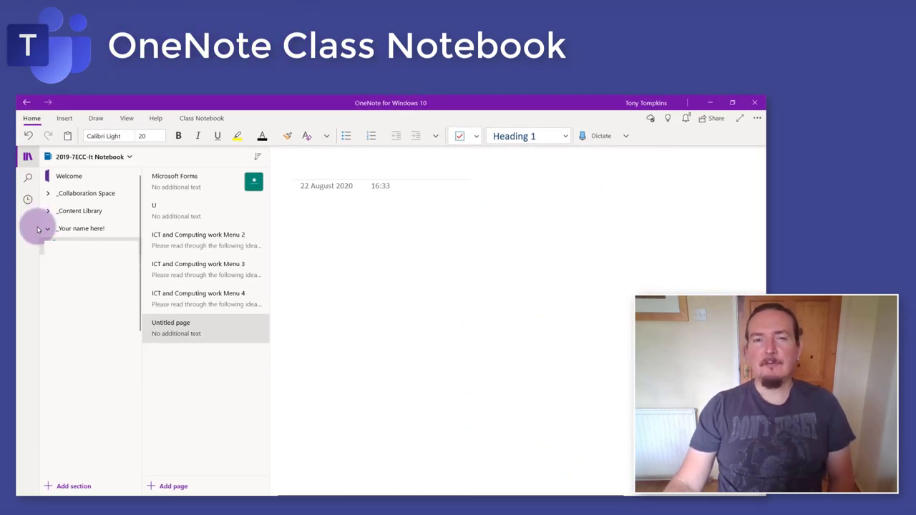
# Collapse _Your name here!, open Using the Content Library, and expand the _Content Library group
pyautogui.click(47, 229)
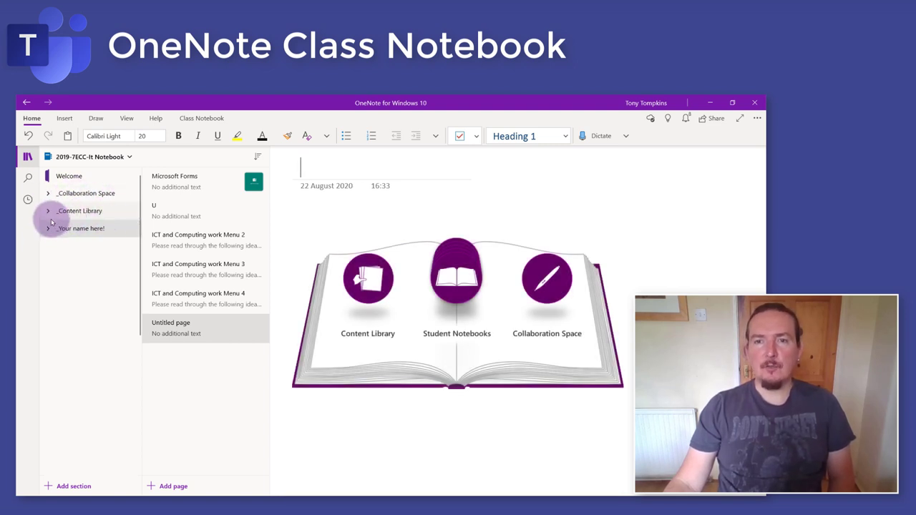
pyautogui.click(107, 229)
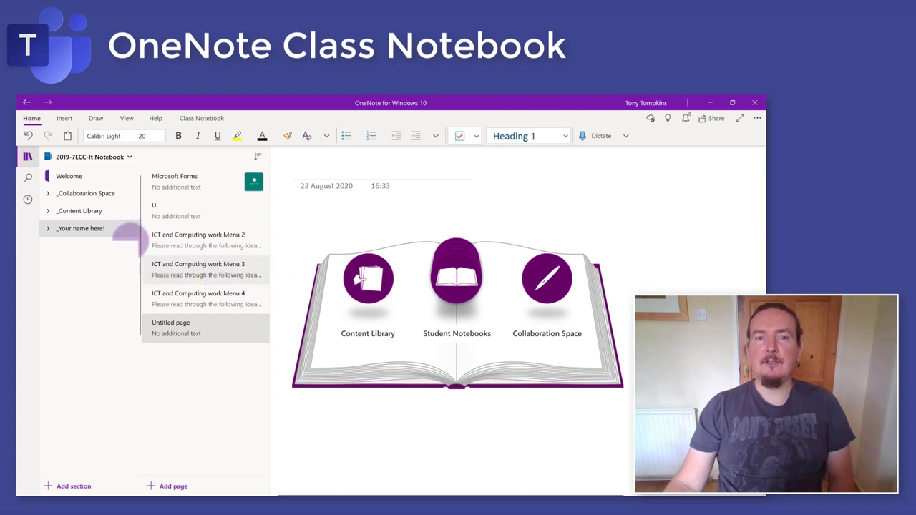
pyautogui.click(53, 196)
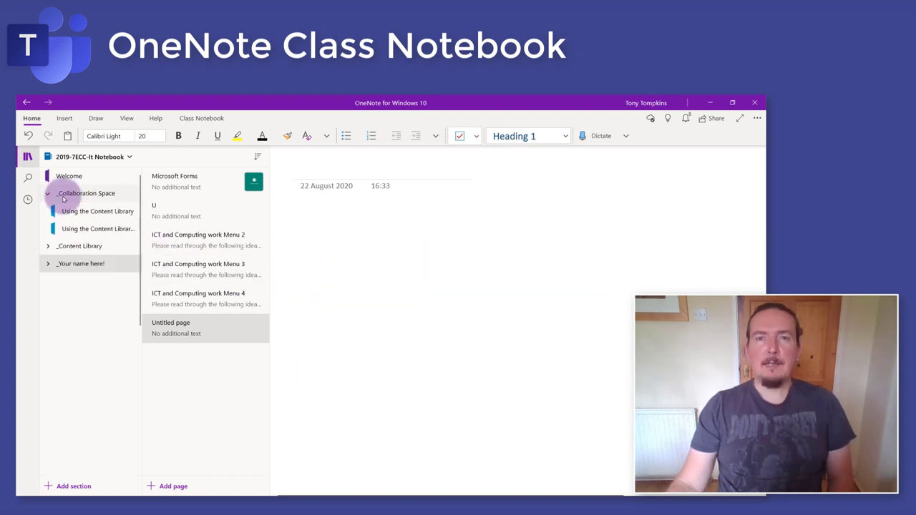
pyautogui.click(96, 212)
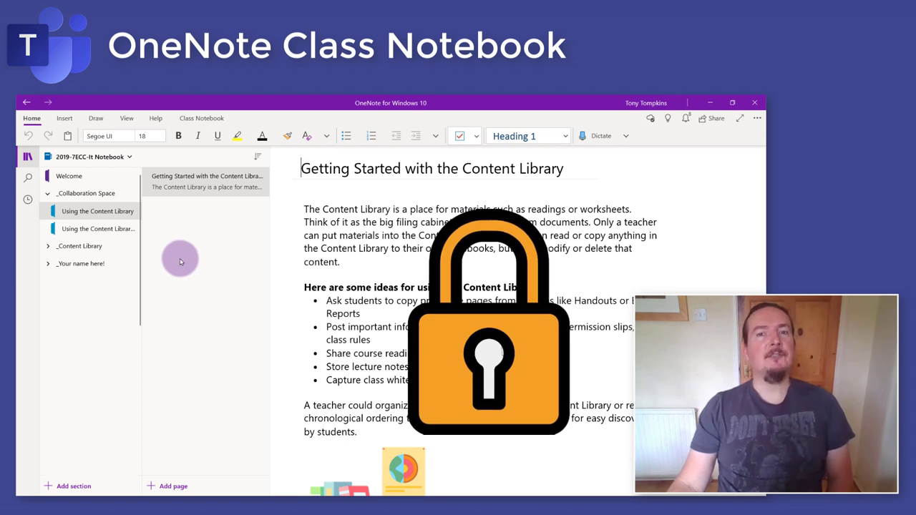
pyautogui.click(47, 246)
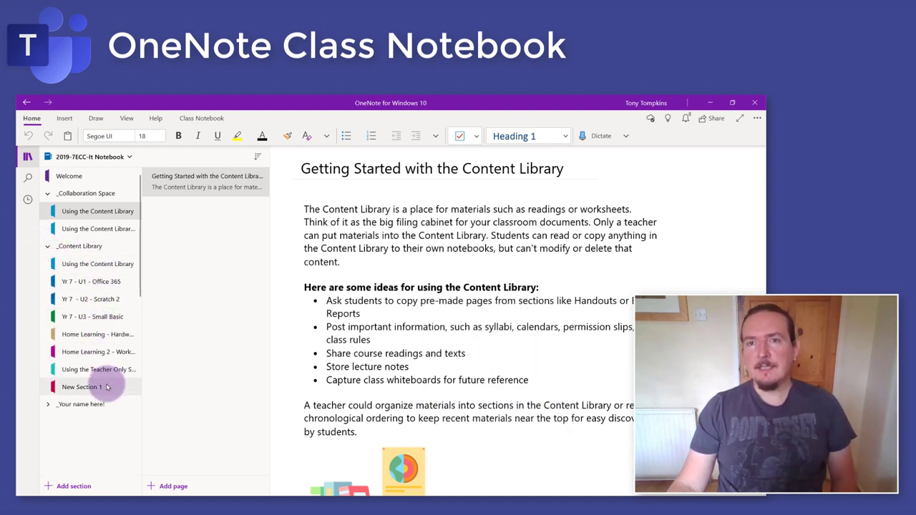
# View the Yr 7 - U1 - Office 365 L1 and L2 pages, then open _Your name here! > My Notes
pyautogui.click(91, 281)
pyautogui.click(179, 223)
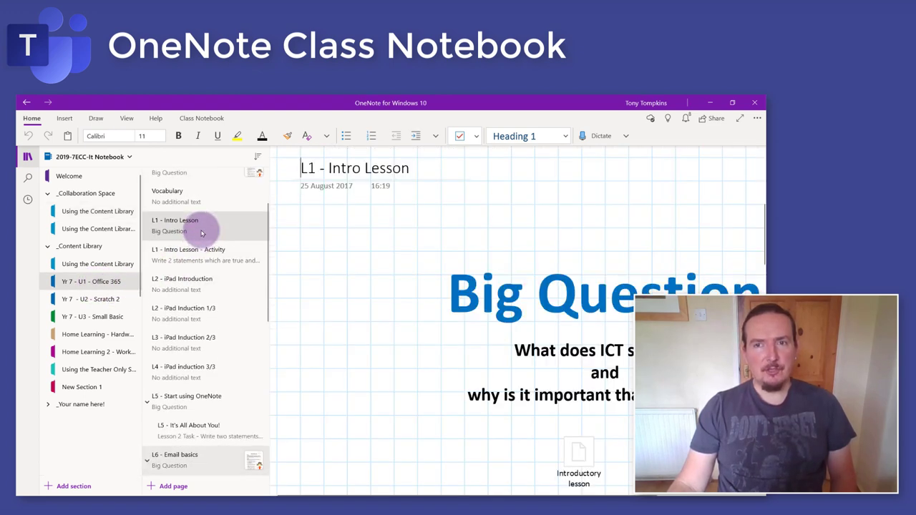
pyautogui.click(200, 260)
pyautogui.click(194, 281)
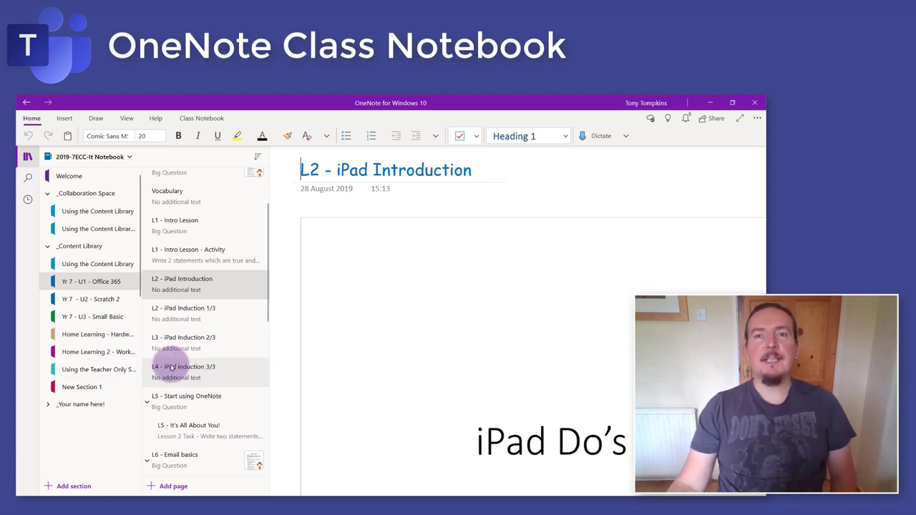
pyautogui.click(49, 405)
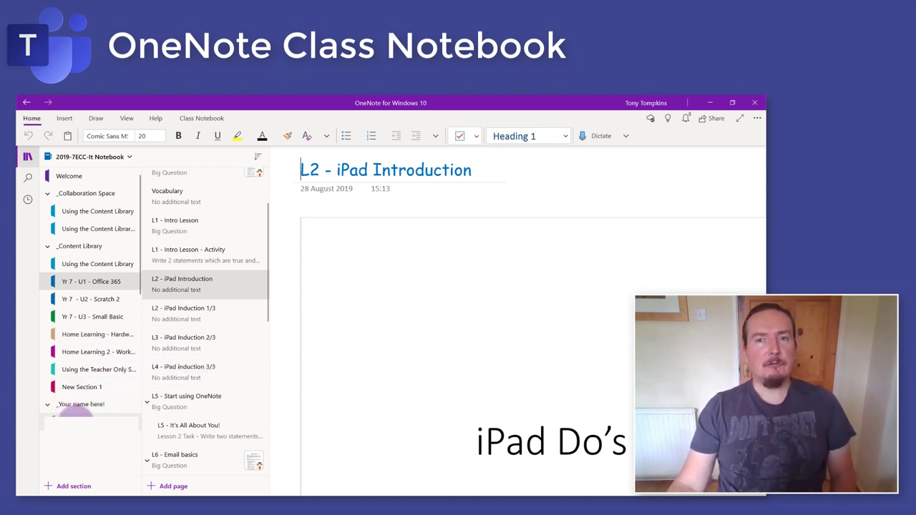
pyautogui.click(75, 422)
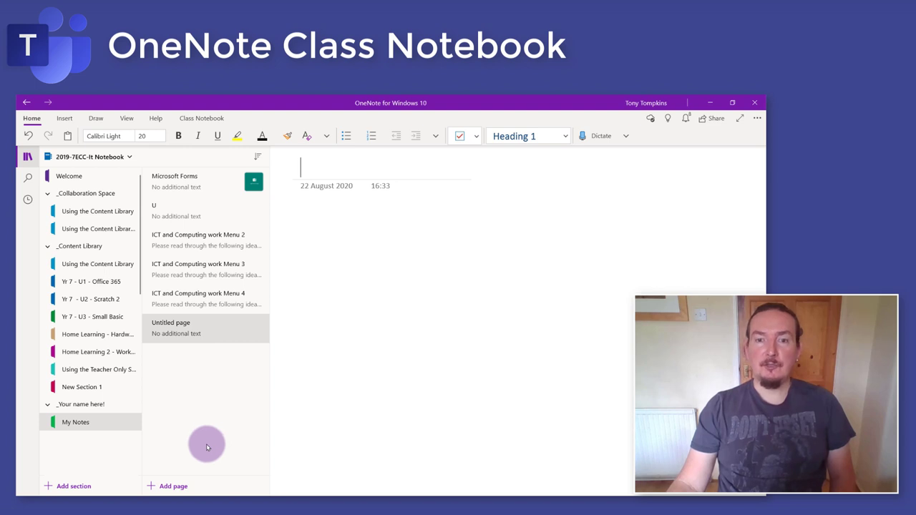
# Type 'Answers go here!' in the Menu 2 page's evidence box, then add a new Untitled page
pyautogui.click(208, 239)
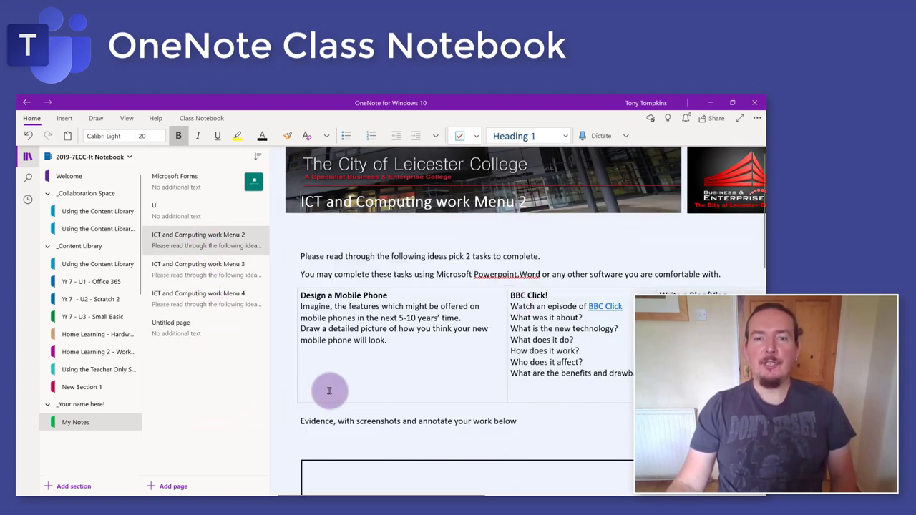
pyautogui.scroll(-5, 358, 379)
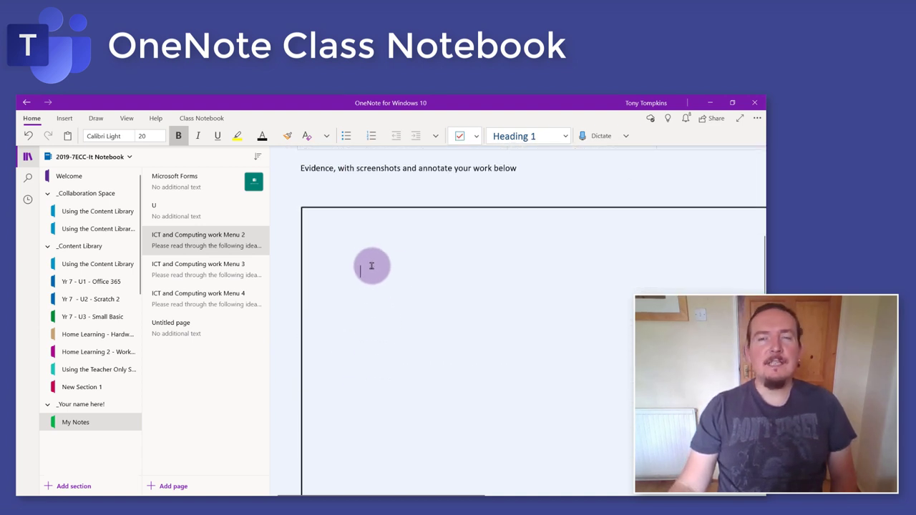
pyautogui.click(368, 268)
pyautogui.write('Ans')
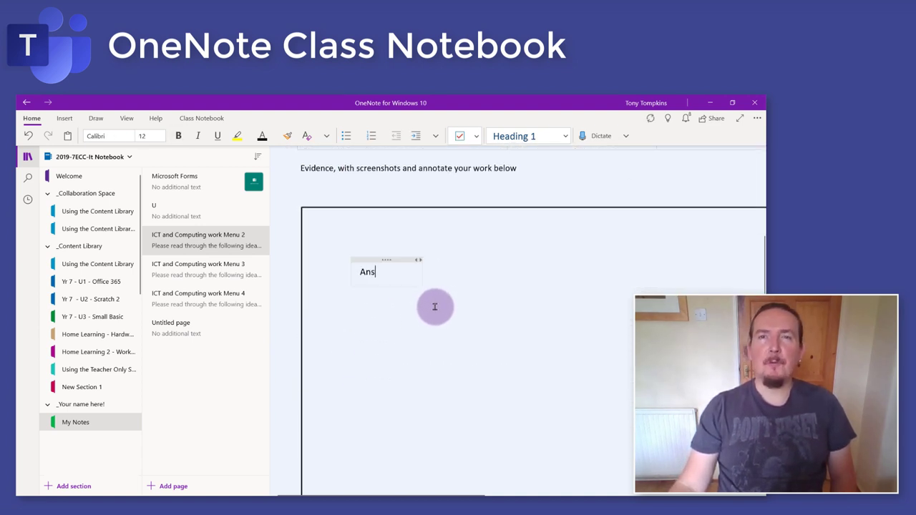
pyautogui.write('wers go h')
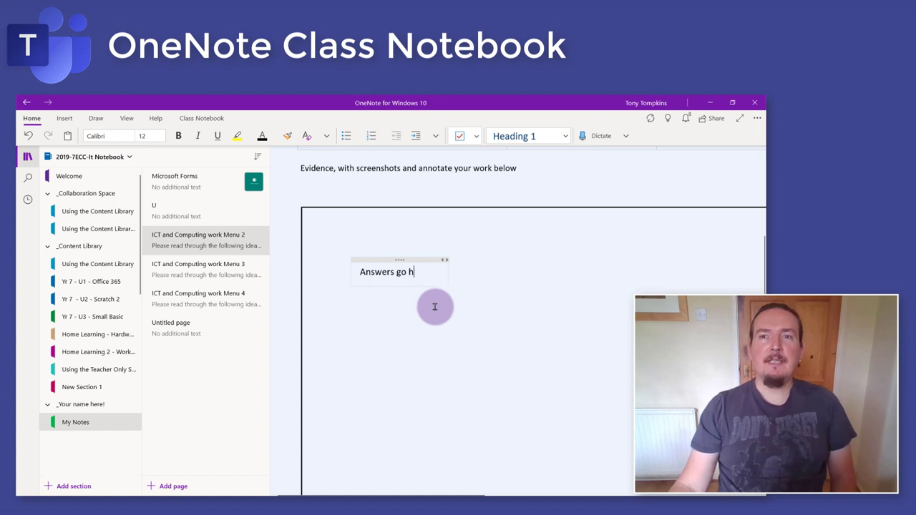
pyautogui.write('ere!')
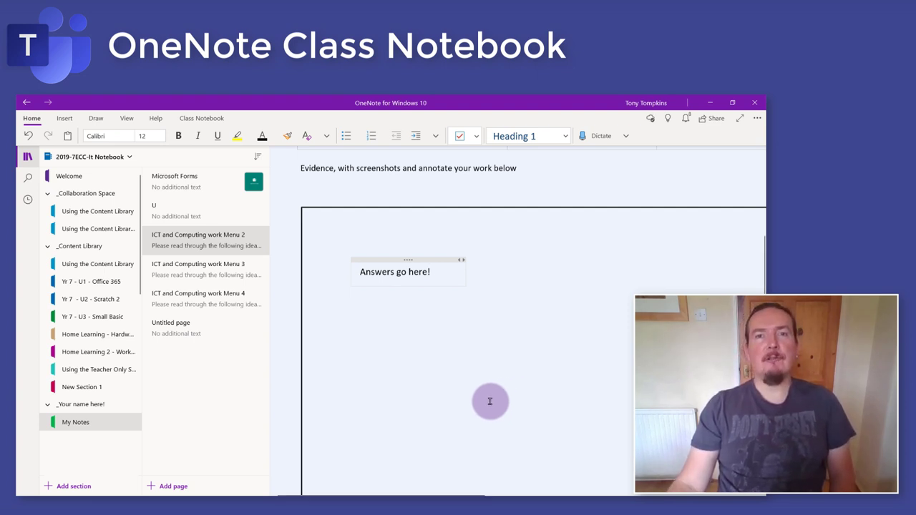
pyautogui.click(171, 486)
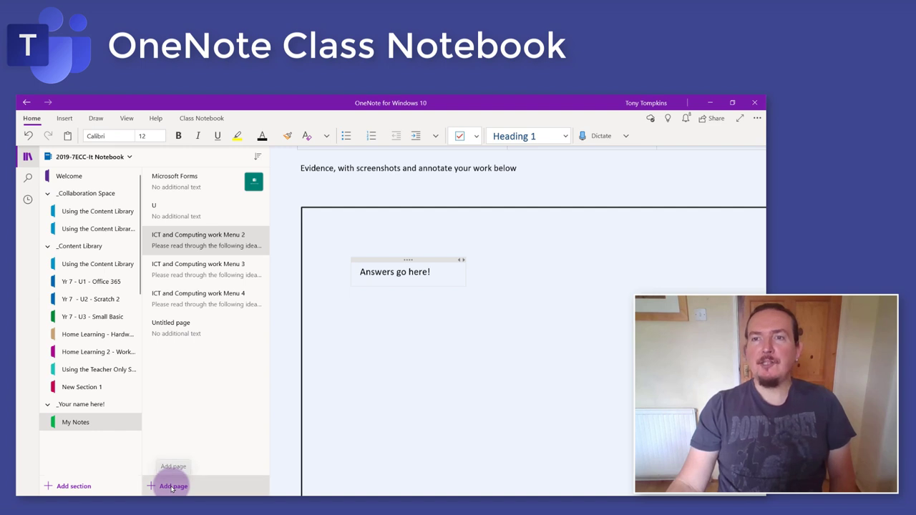
pyautogui.click(205, 357)
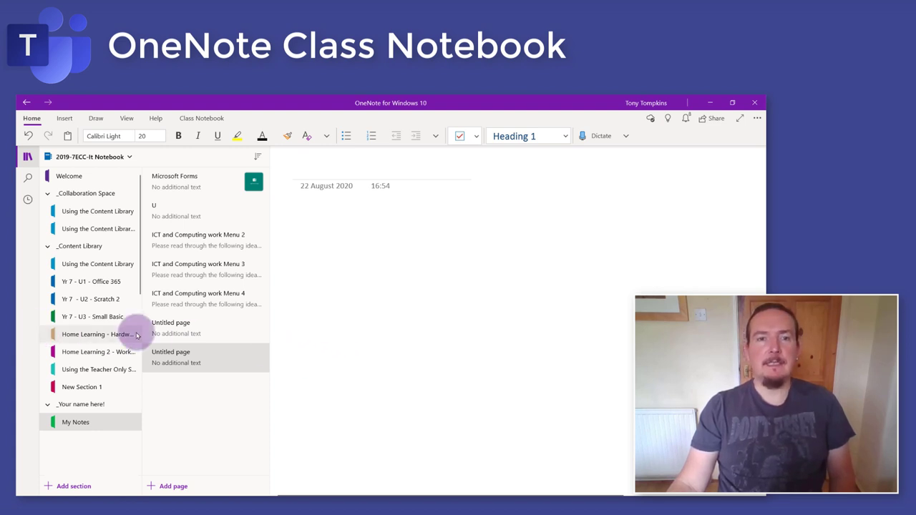
# Hide the section and page lists to give the page more room
pyautogui.click(27, 157)
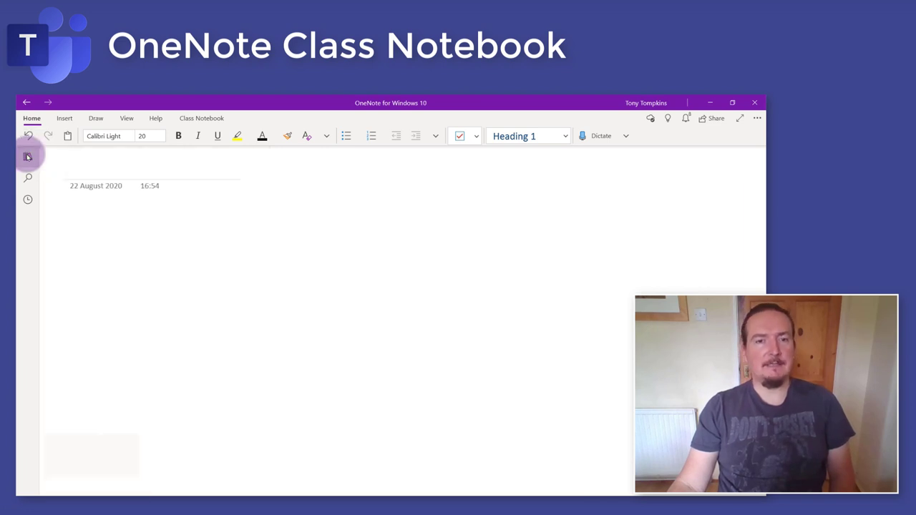
pyautogui.click(27, 156)
pyautogui.click(28, 157)
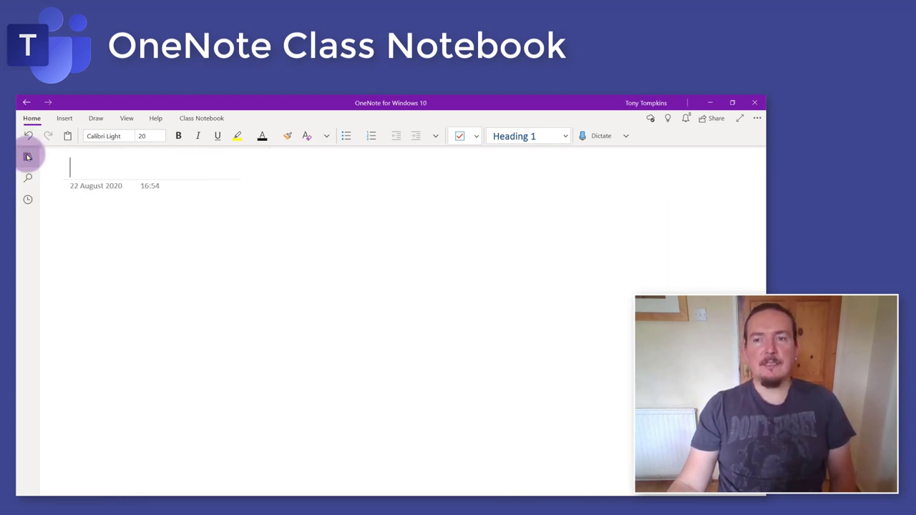
pyautogui.click(27, 156)
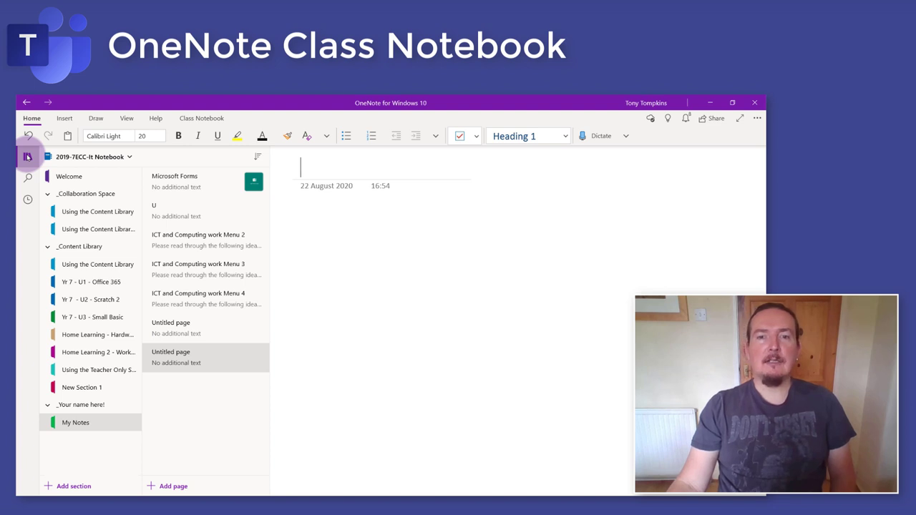
pyautogui.click(27, 157)
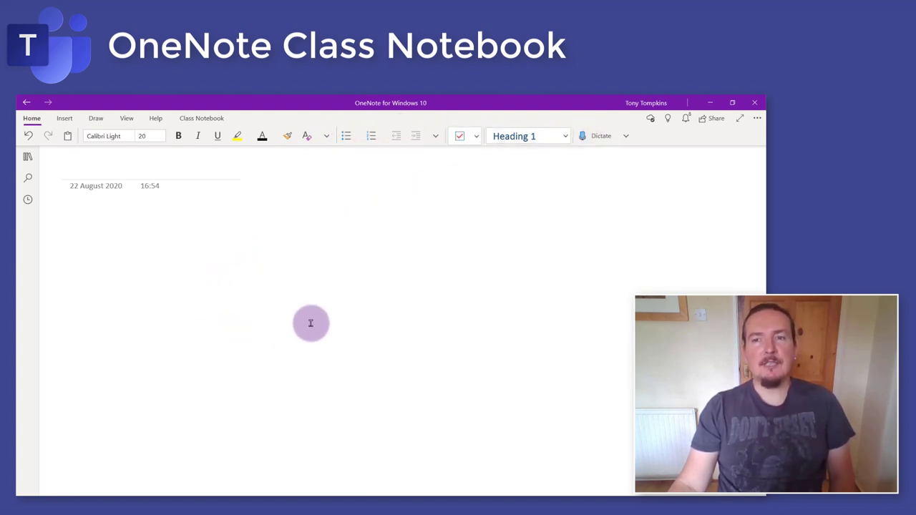
# Place the note 'I can write anywhere!', shift it left, and title the page 'Title goes here!'
pyautogui.click(357, 353)
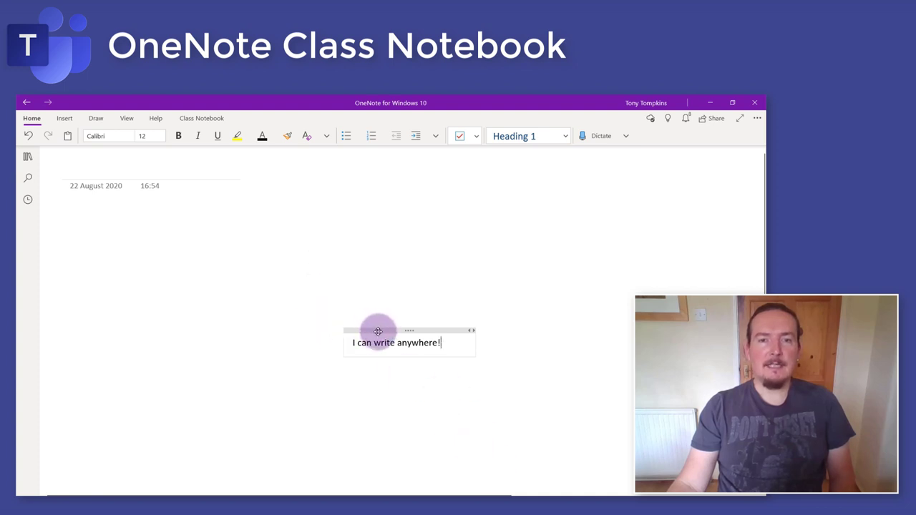
pyautogui.moveTo(378, 332); pyautogui.dragTo(303, 317)
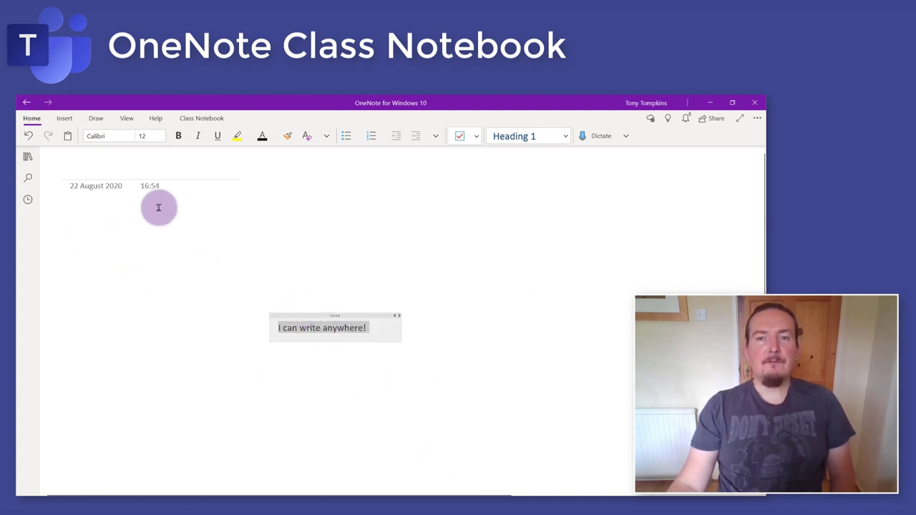
pyautogui.click(93, 164)
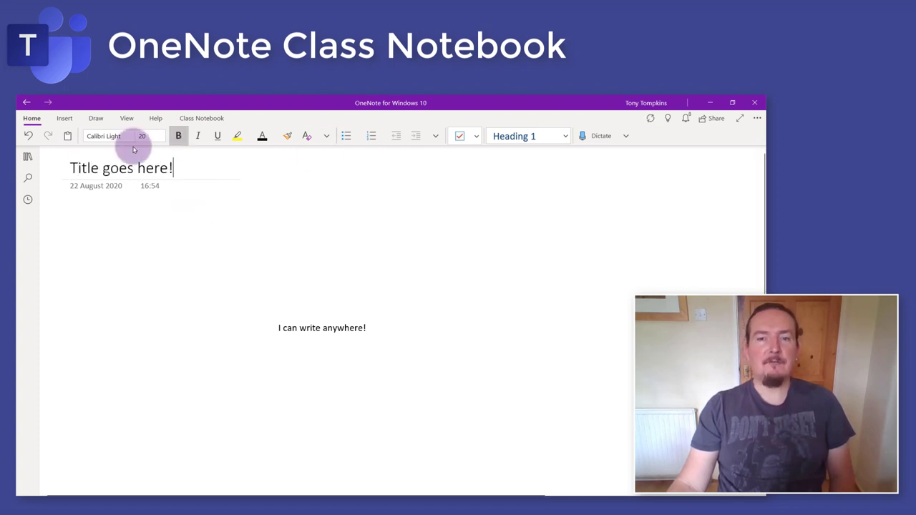
pyautogui.click(28, 156)
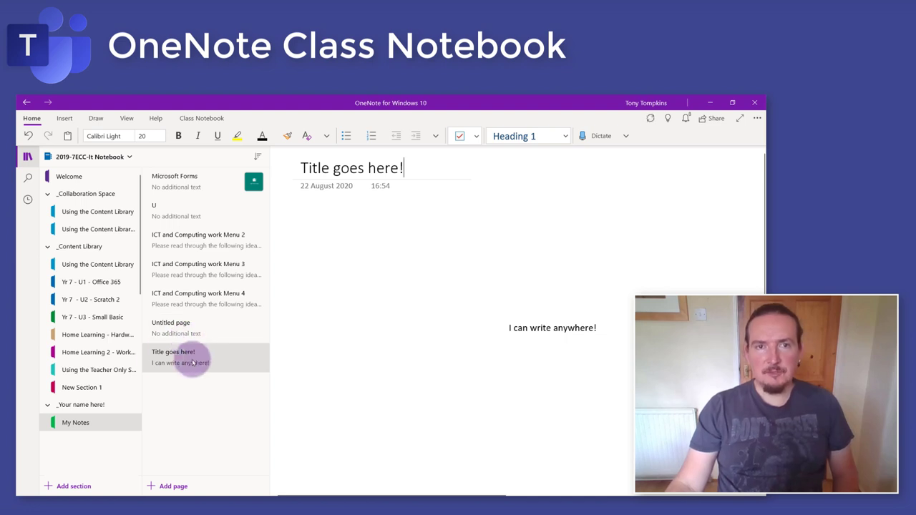
pyautogui.click(153, 352)
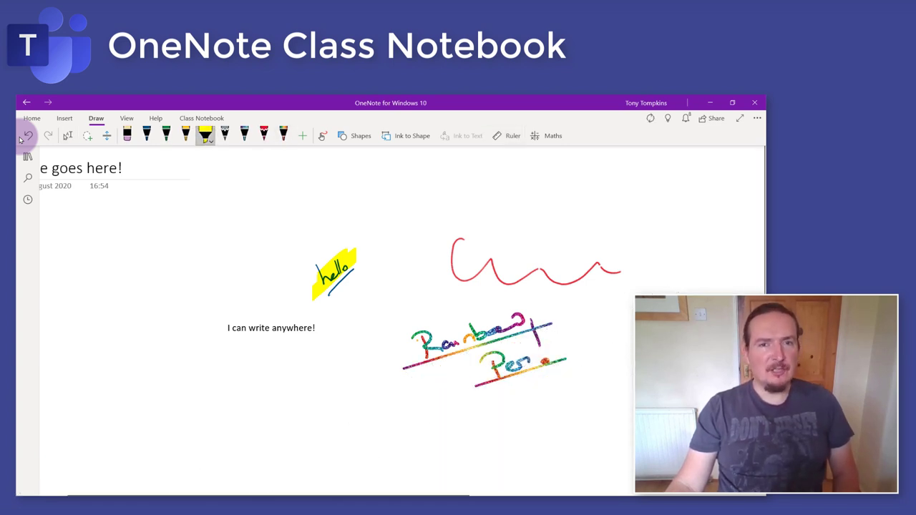
# Highlight the 'I can write anywhere!' note in green
pyautogui.moveTo(214, 329); pyautogui.dragTo(331, 328)
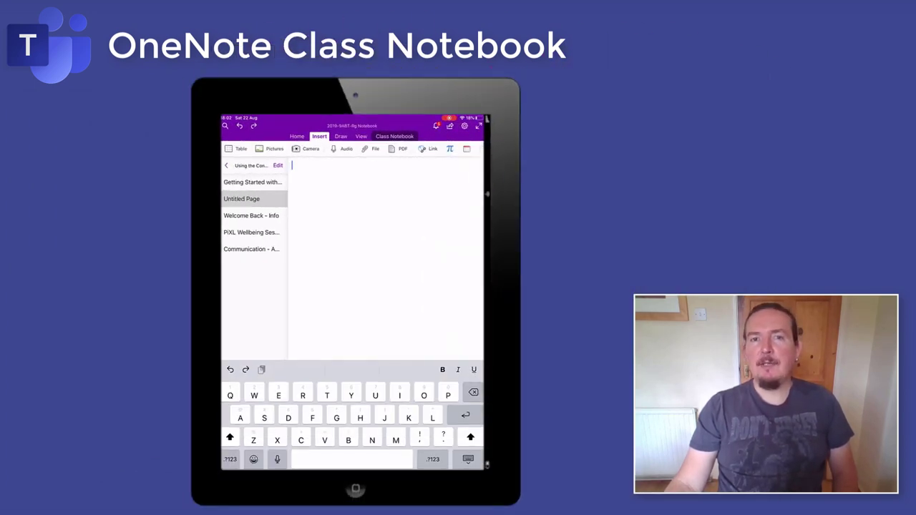
# Photograph the handwritten maths page, crop all four corners to the paper, and insert it
pyautogui.click(306, 148)
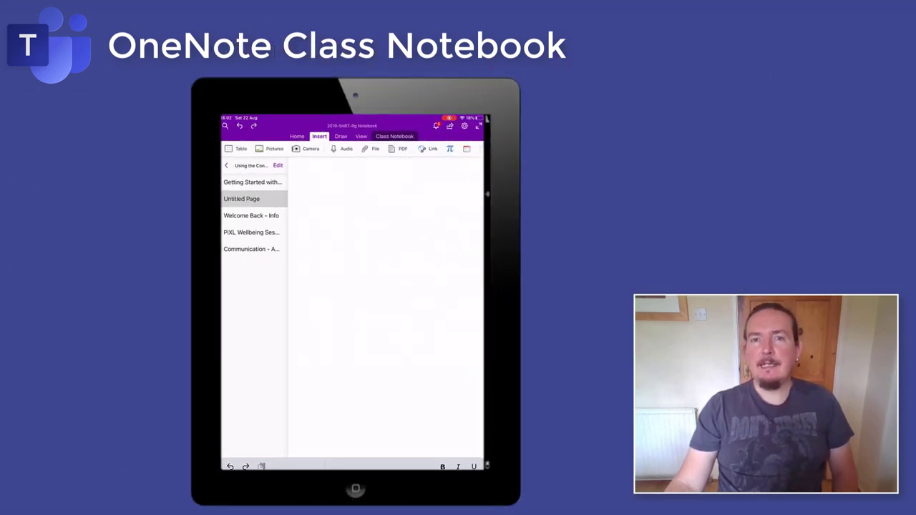
pyautogui.click(464, 292)
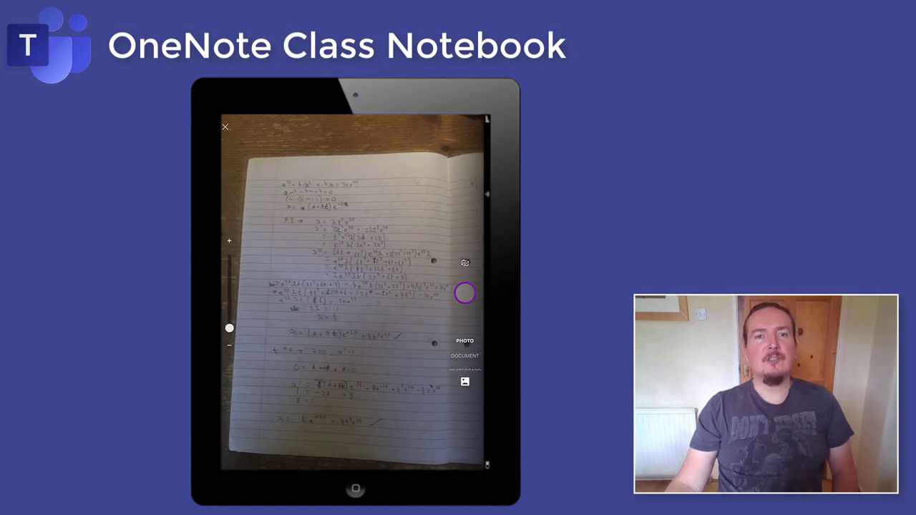
pyautogui.click(447, 123)
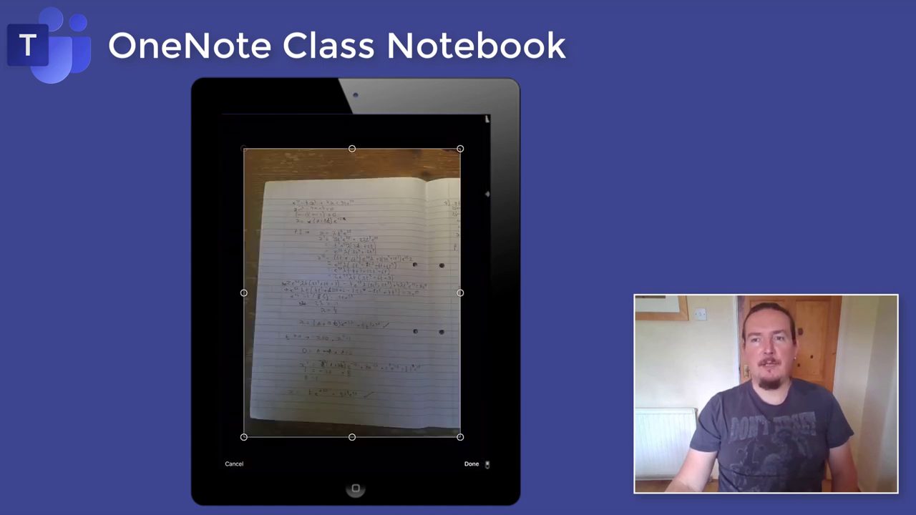
pyautogui.moveTo(244, 148); pyautogui.dragTo(263, 182)
pyautogui.moveTo(243, 436); pyautogui.dragTo(249, 420)
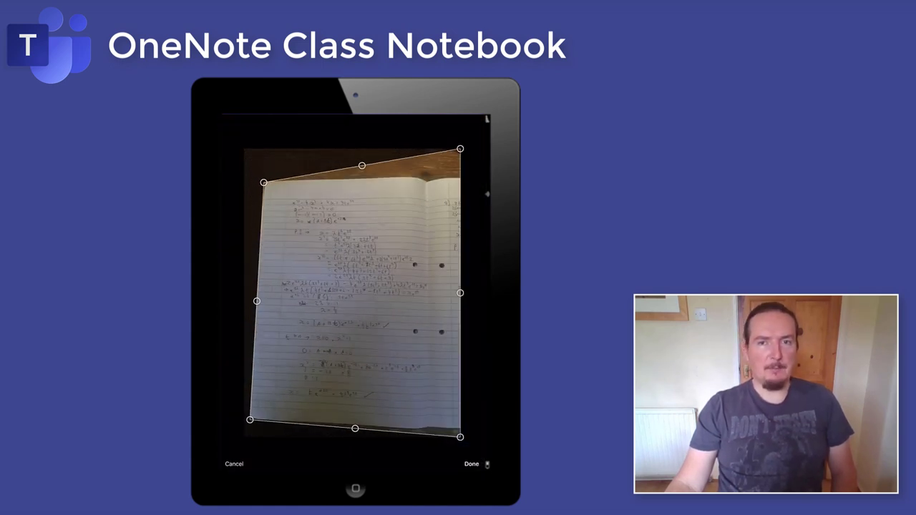
pyautogui.moveTo(460, 437); pyautogui.dragTo(424, 427)
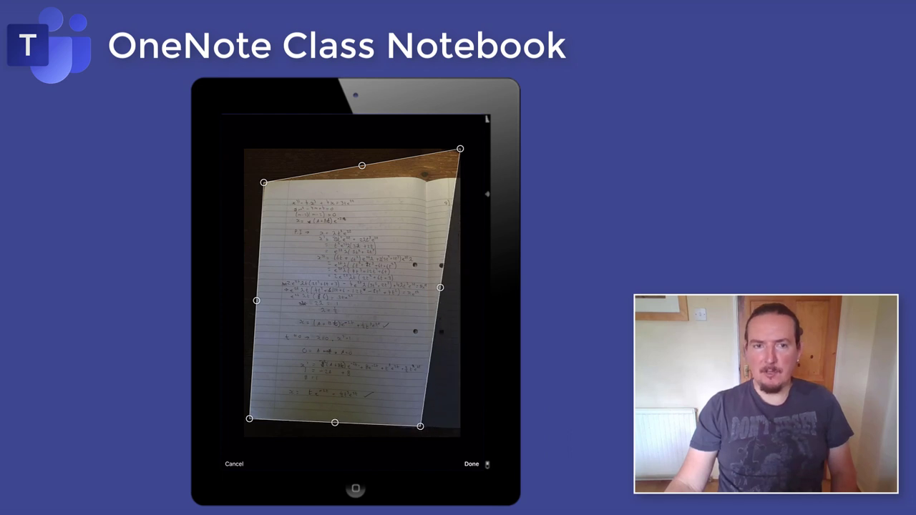
pyautogui.moveTo(460, 151); pyautogui.dragTo(428, 180)
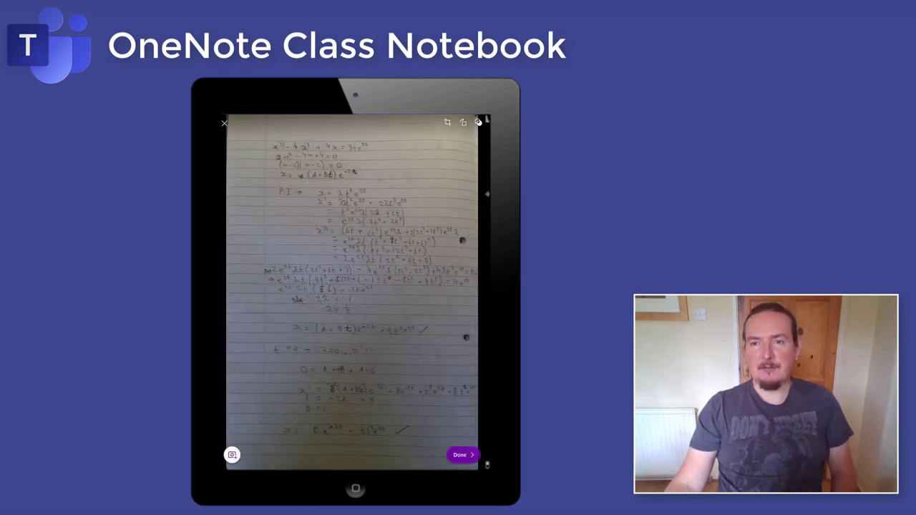
pyautogui.click(462, 454)
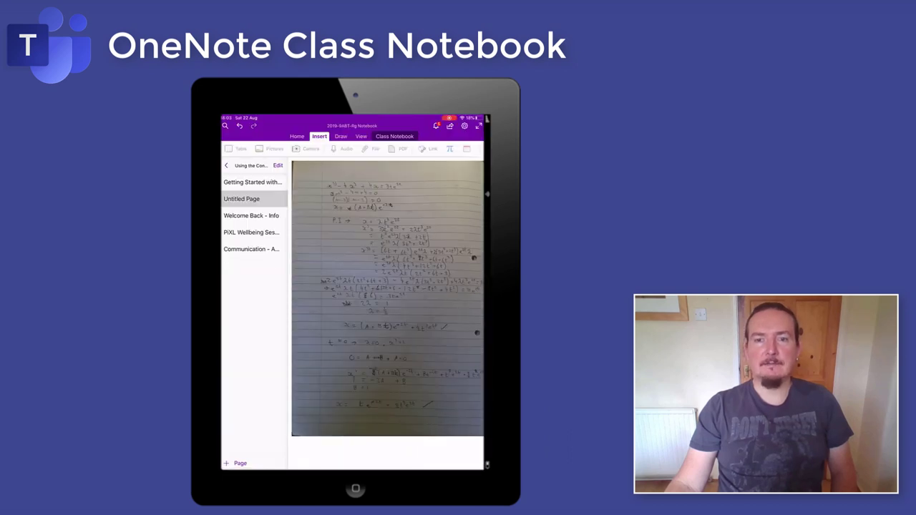
pyautogui.scroll(-2, 390, 304)
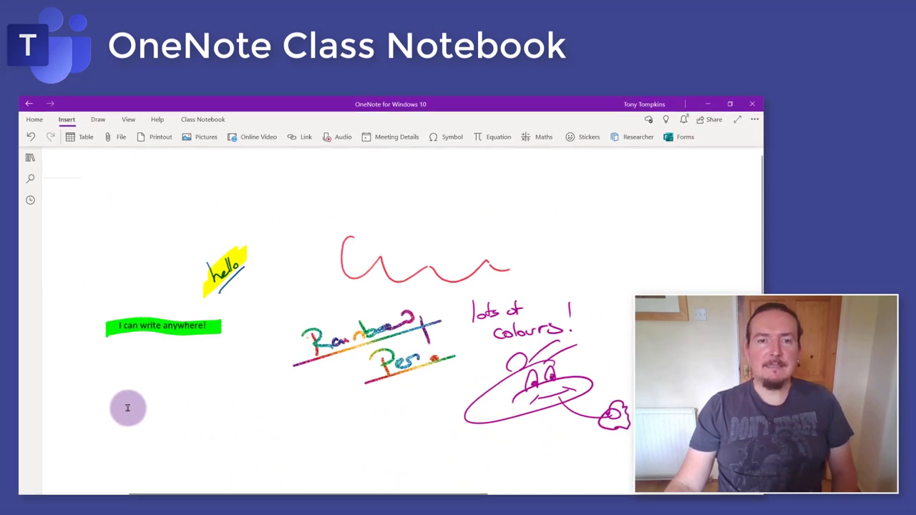
# Record a 10-second audio clip onto the inked 'Title goes here!' page, then show the section and page lists
pyautogui.click(132, 411)
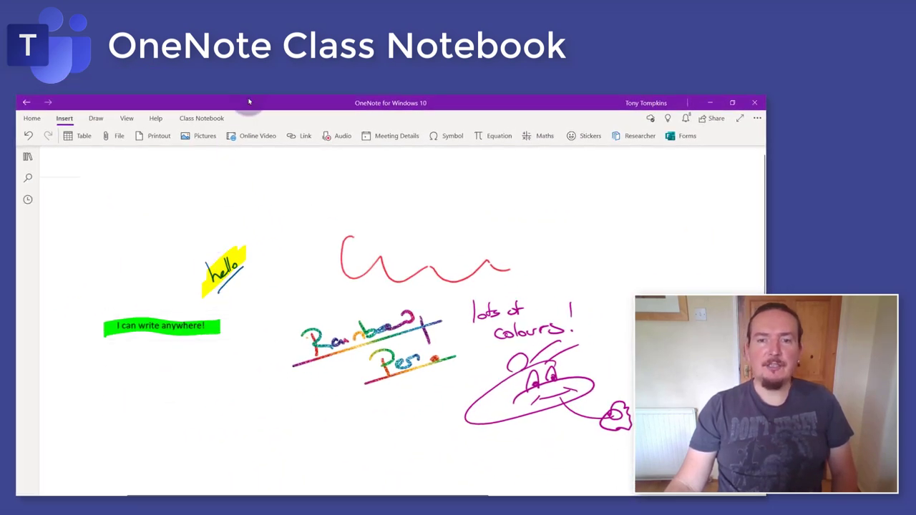
pyautogui.click(330, 137)
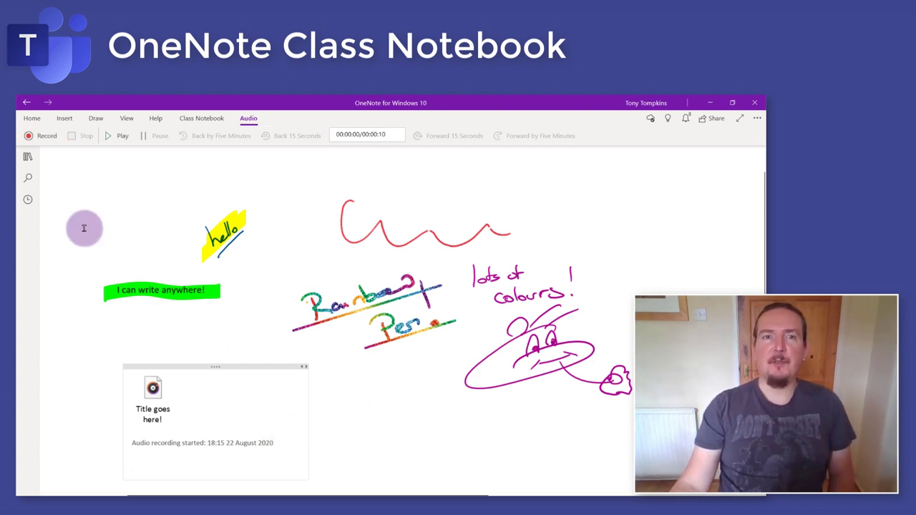
pyautogui.click(27, 155)
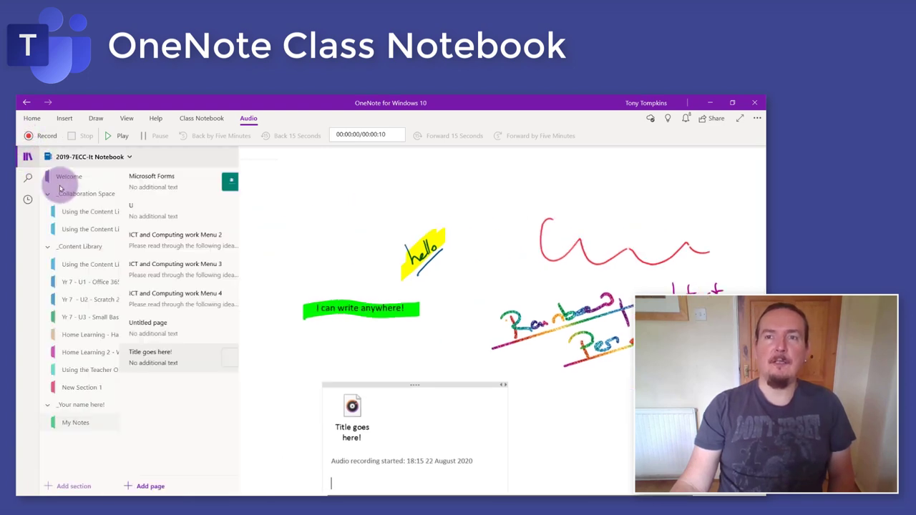
# Copy the L2 - iPad Induction 1/3 page from the Yr 7 - U1 - Office 365 section
pyautogui.click(194, 266)
pyautogui.click(191, 302)
pyautogui.click(190, 239)
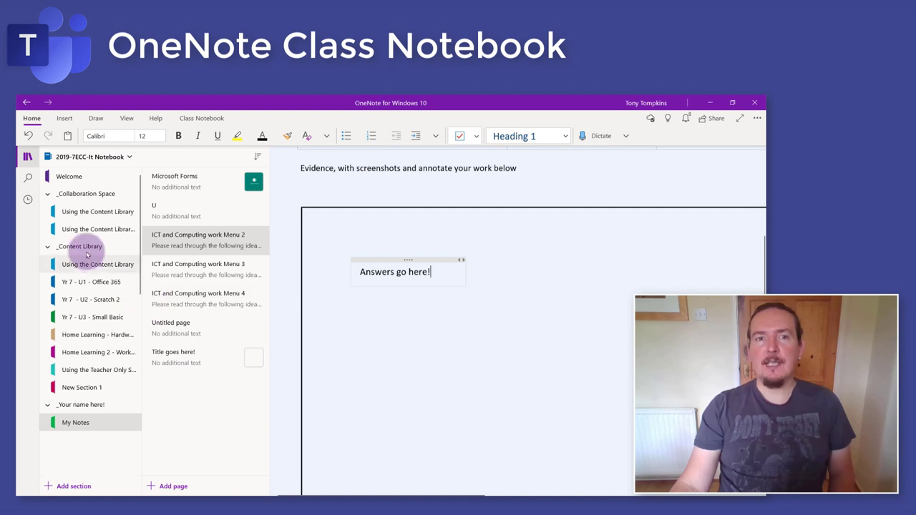
pyautogui.click(92, 282)
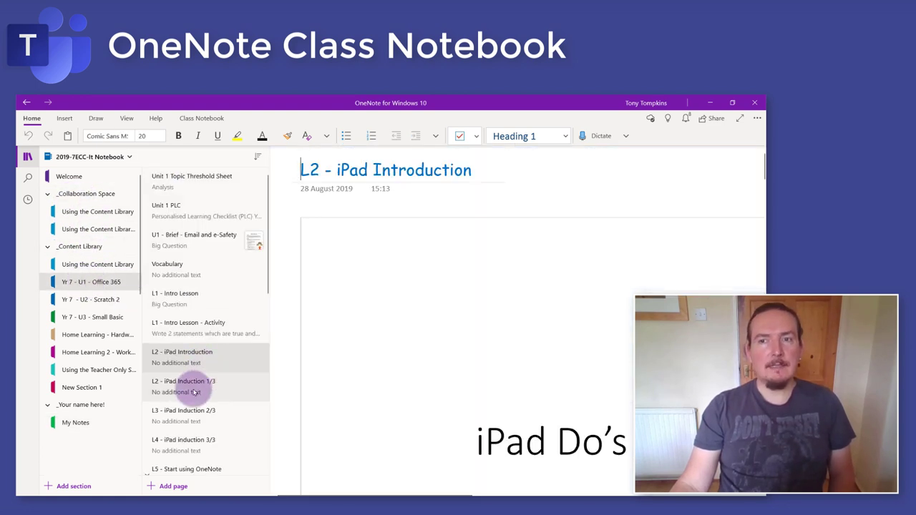
pyautogui.click(195, 392)
pyautogui.rightClick(194, 388)
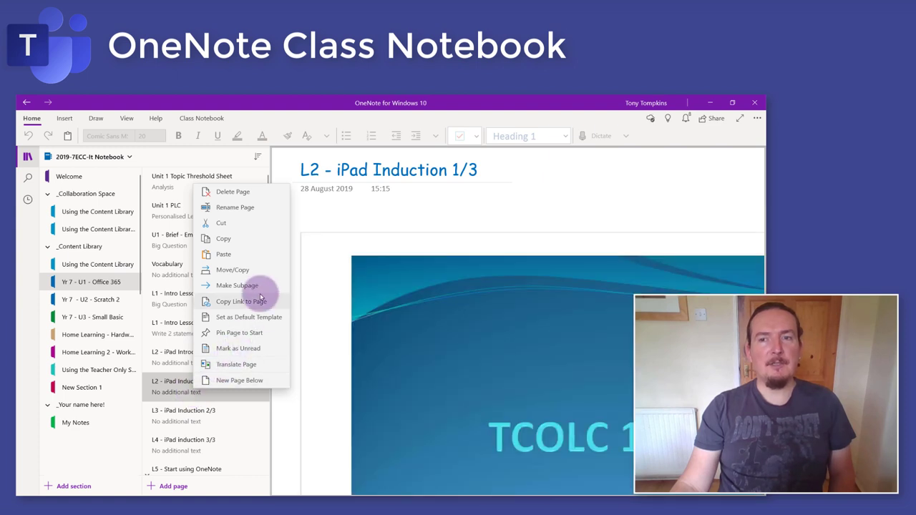
pyautogui.click(239, 238)
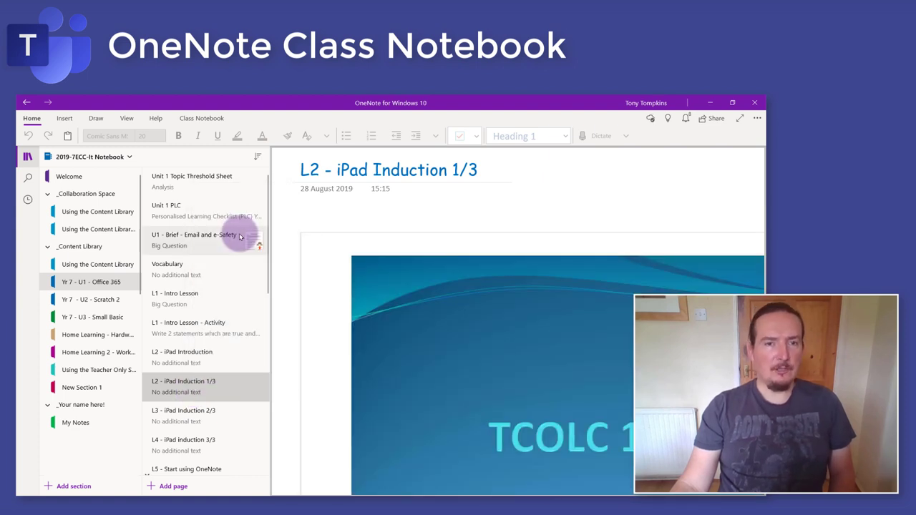
# Paste the copied page into the My Notes section and switch to the inking pens
pyautogui.scroll(-3, 92, 307)
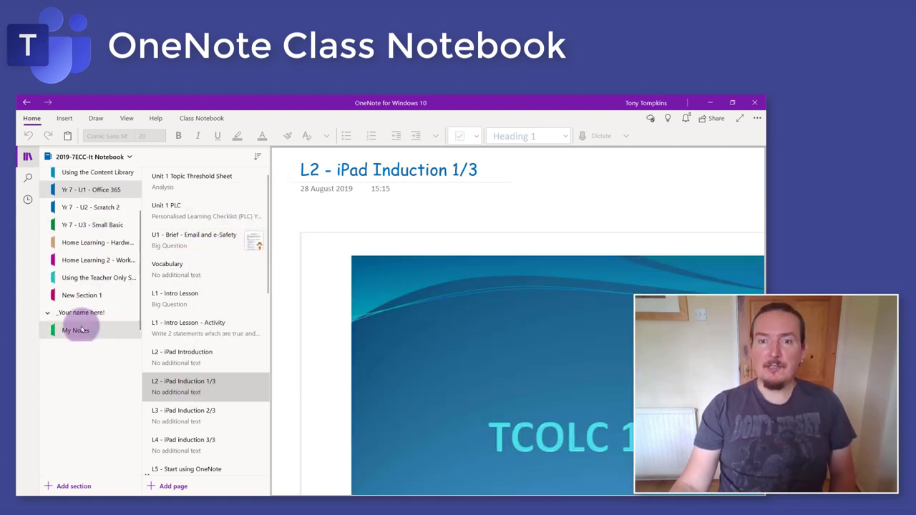
pyautogui.click(80, 329)
pyautogui.rightClick(193, 412)
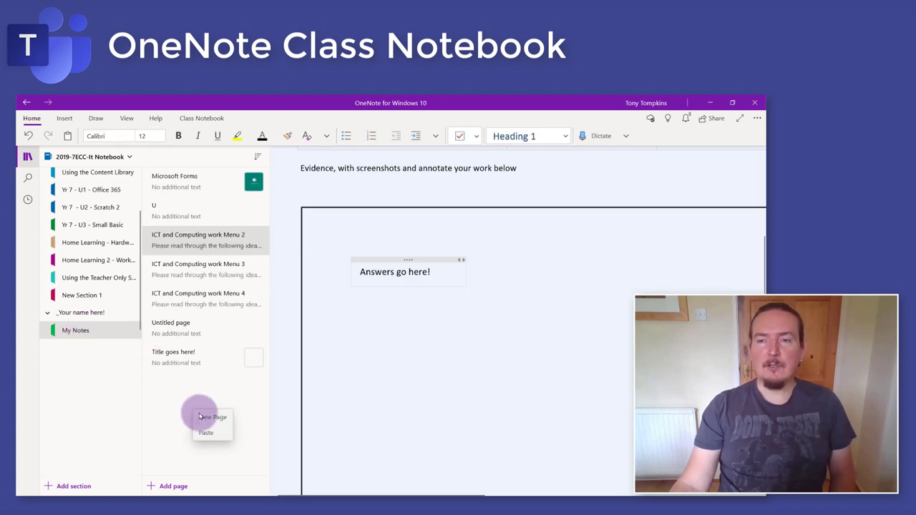
pyautogui.click(213, 430)
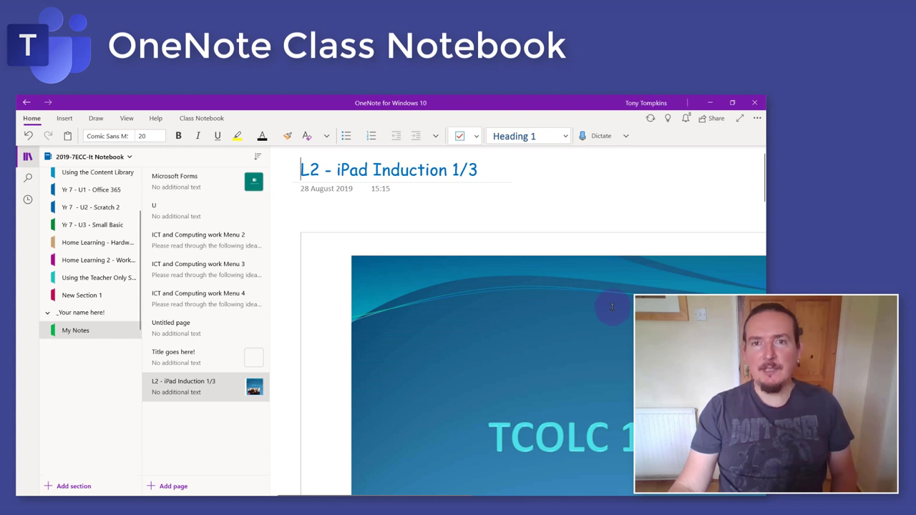
pyautogui.scroll(-3, 612, 307)
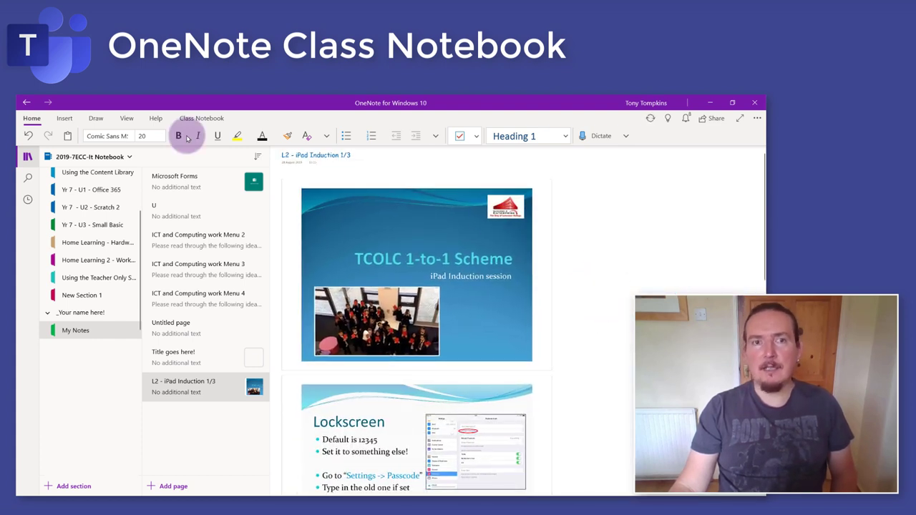
pyautogui.click(96, 118)
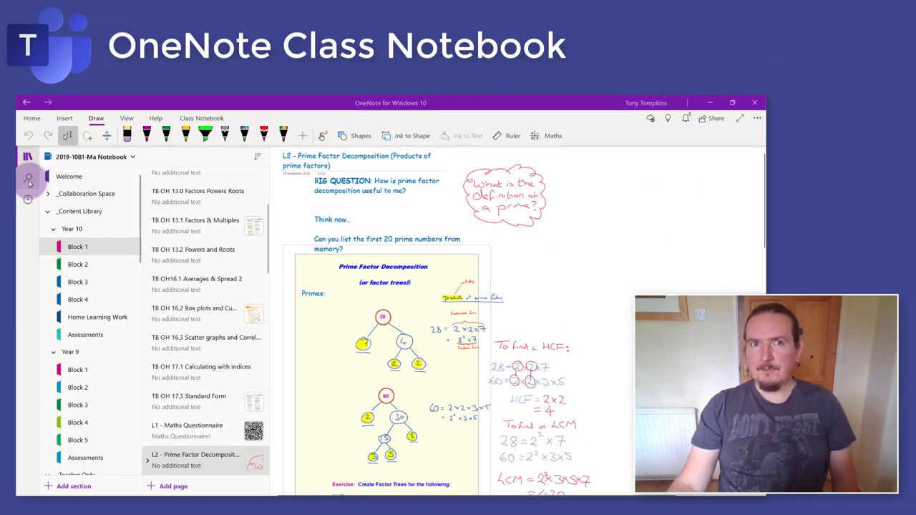
# Search all notebooks for 'pythagoras'
pyautogui.click(27, 177)
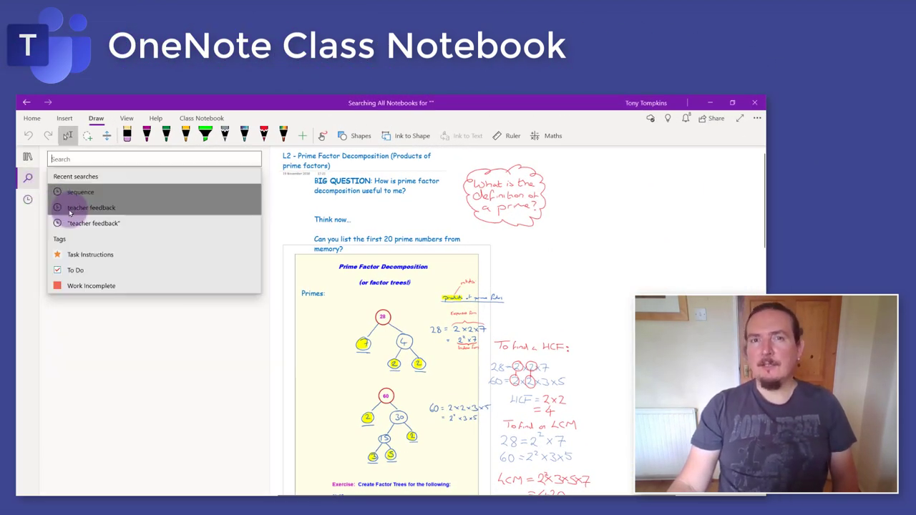
pyautogui.write('pythagoras')
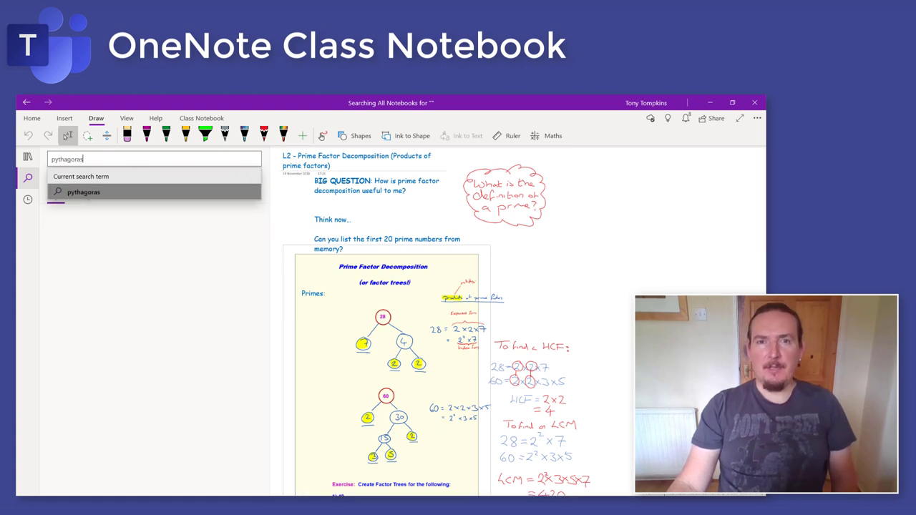
pyautogui.press('Return')
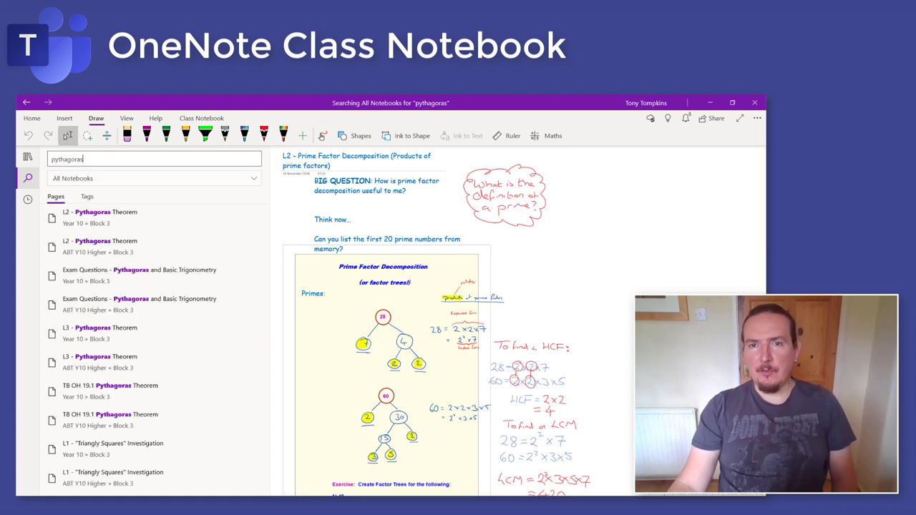
# Open each Pythagoras Theorem and Pythagoras exam-question result, ending on TB OH 19.1 Pythagoras Theorem
pyautogui.click(148, 227)
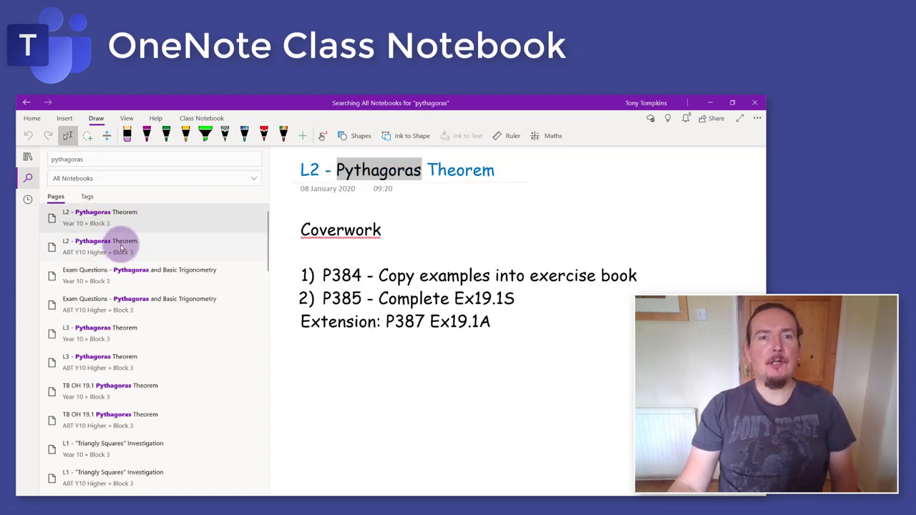
pyautogui.click(98, 244)
pyautogui.click(128, 276)
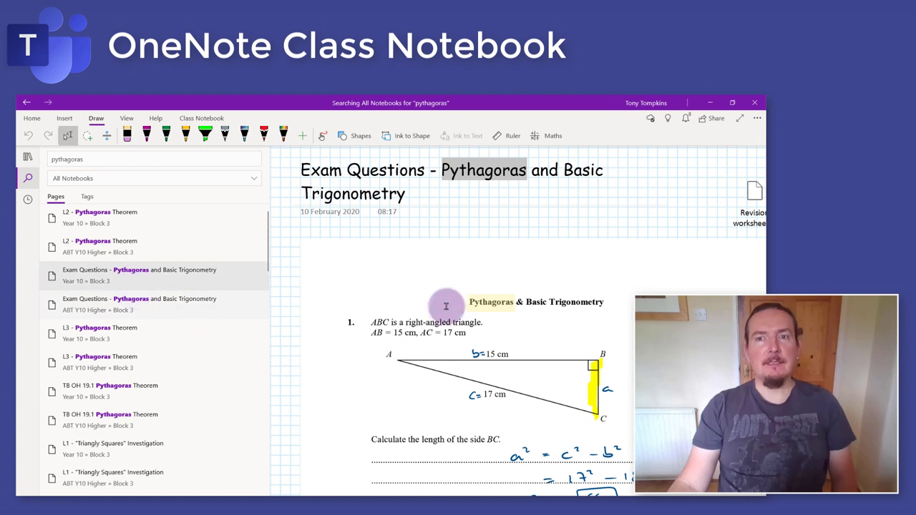
pyautogui.click(119, 311)
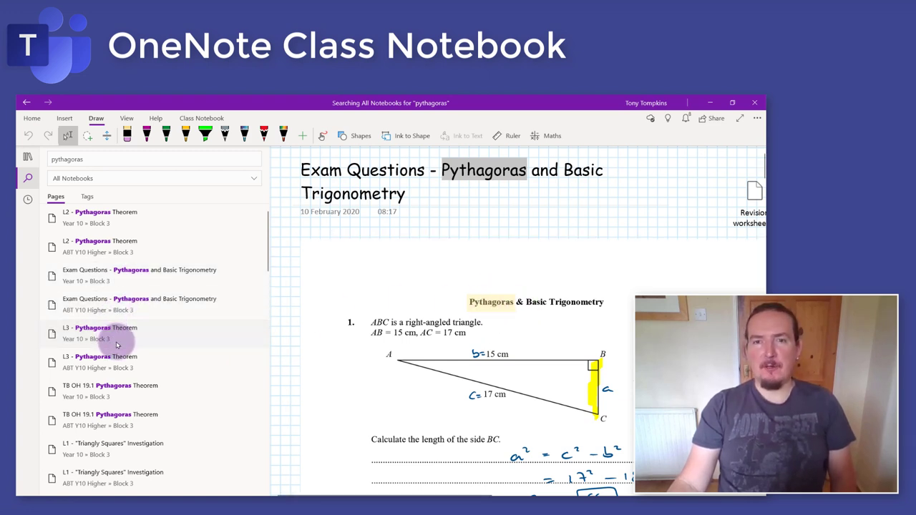
pyautogui.click(115, 335)
pyautogui.click(108, 364)
pyautogui.click(109, 386)
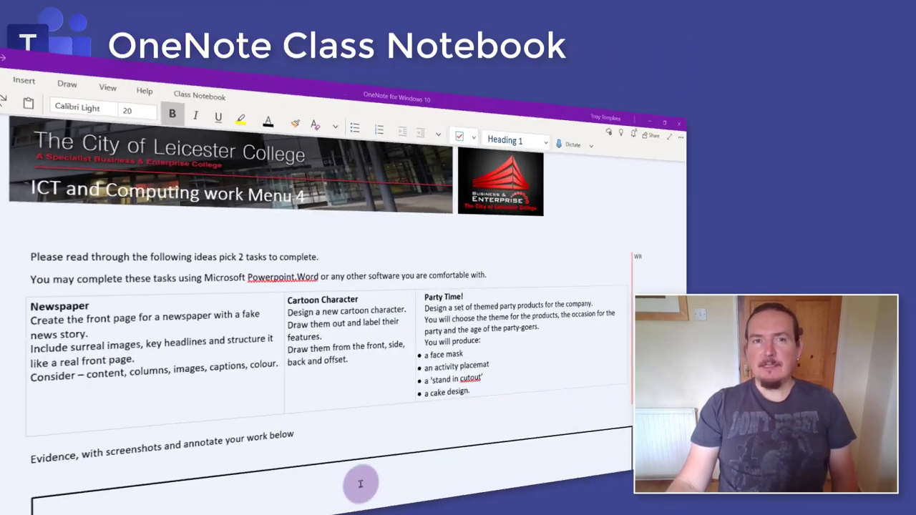
# Translate the Menu 4 page from English into Dutch, then focus Immersive Reader on the word 'read'
pyautogui.click(127, 119)
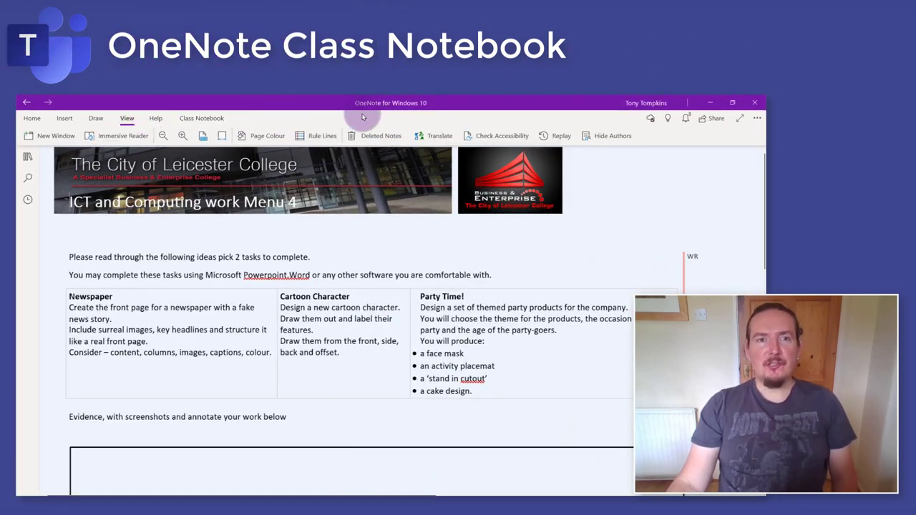
pyautogui.click(436, 135)
pyautogui.click(443, 176)
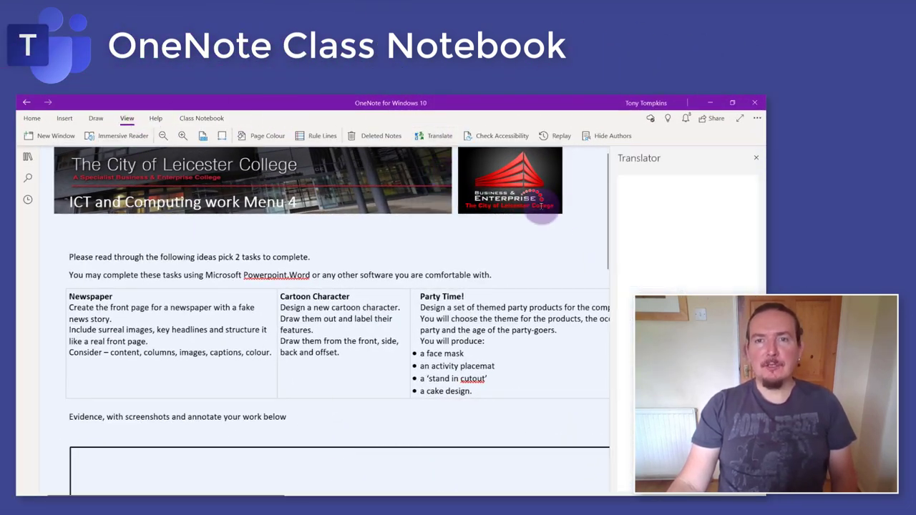
pyautogui.click(691, 274)
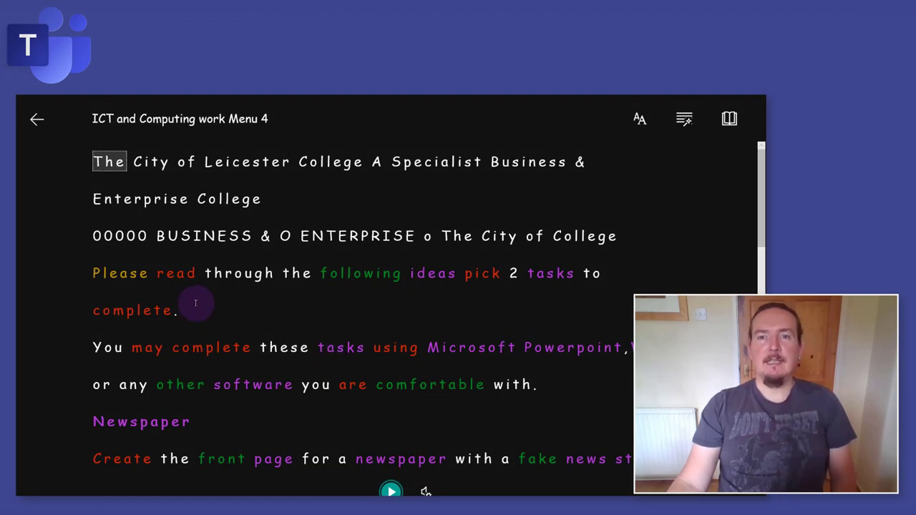
pyautogui.click(178, 274)
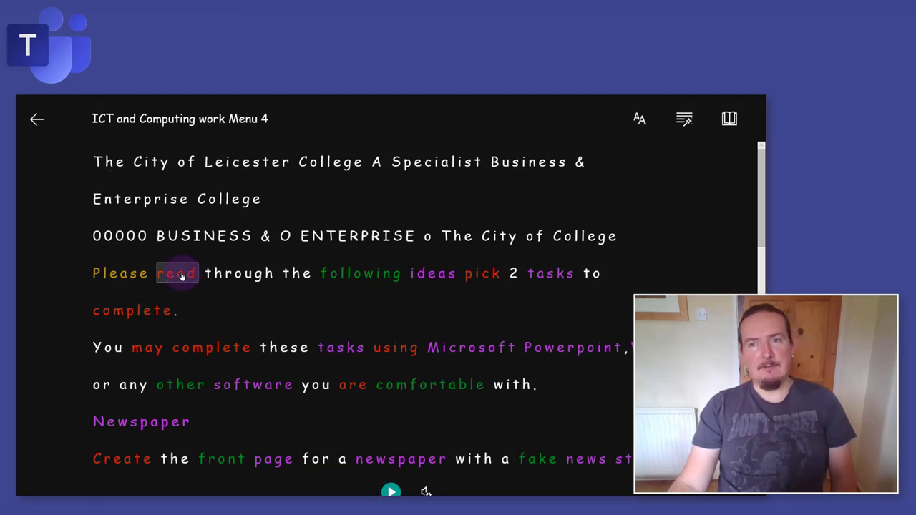